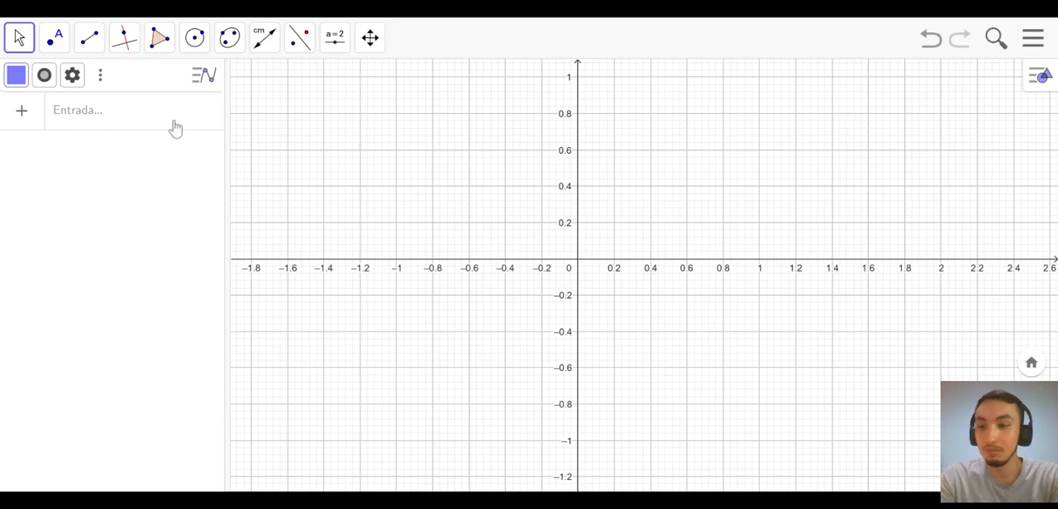
left_click(151, 124)
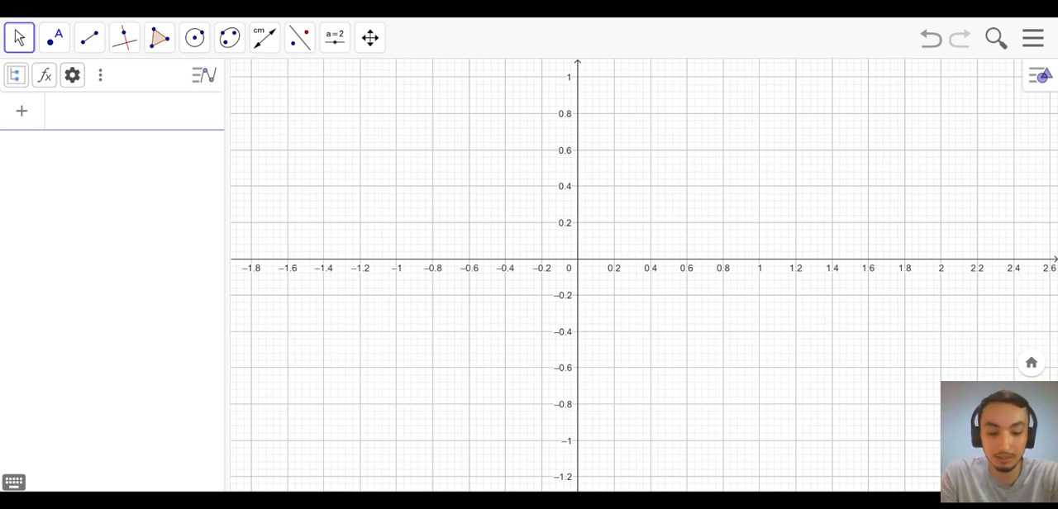
type("2+2")
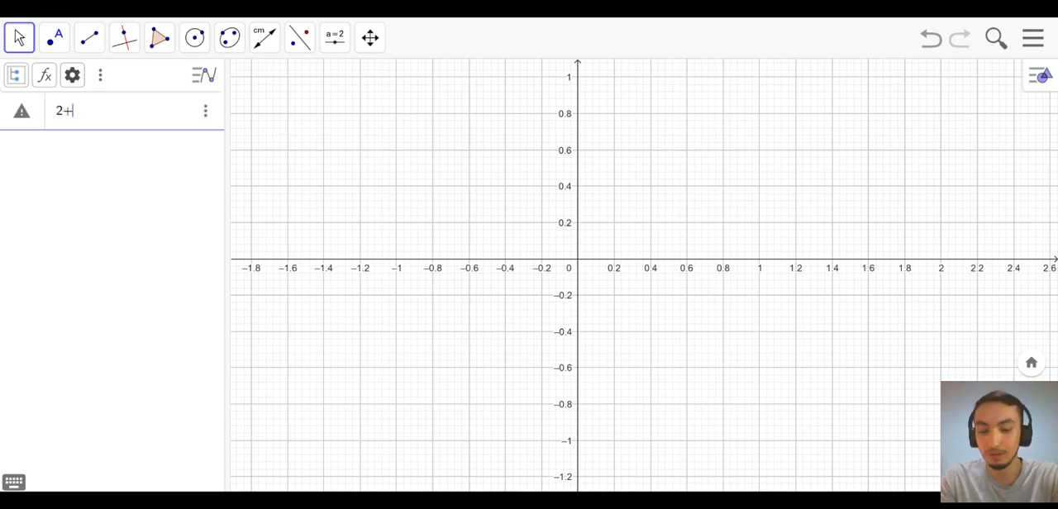
key("BackSpace")
key("BackSpace")
key("BackSpace")
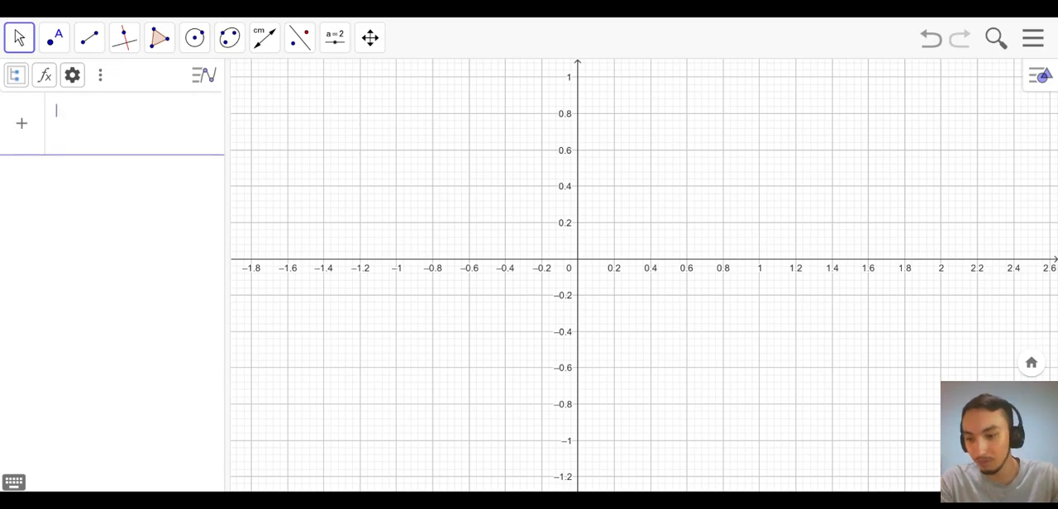
- Enter the expression √2 + √2 as a new algebra entry with the on-screen math keyboard, and delete the entry
left_click(14, 483)
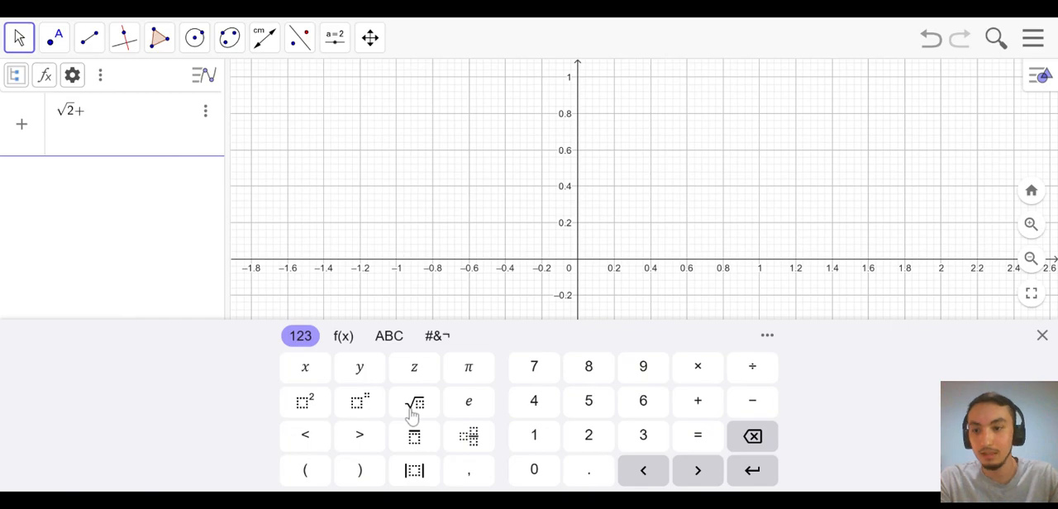
left_click(414, 406)
type("2")
key("Return")
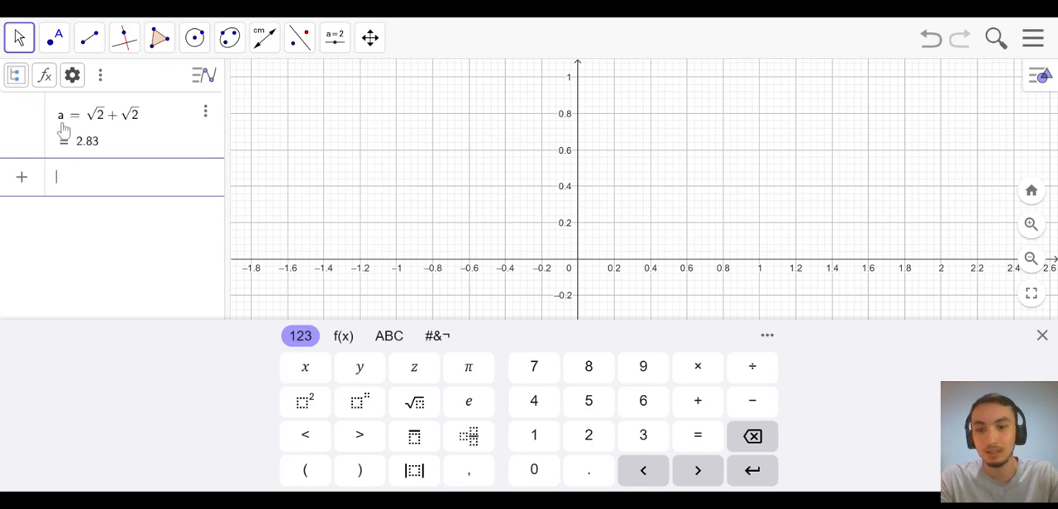
left_click(209, 115)
left_click(226, 165)
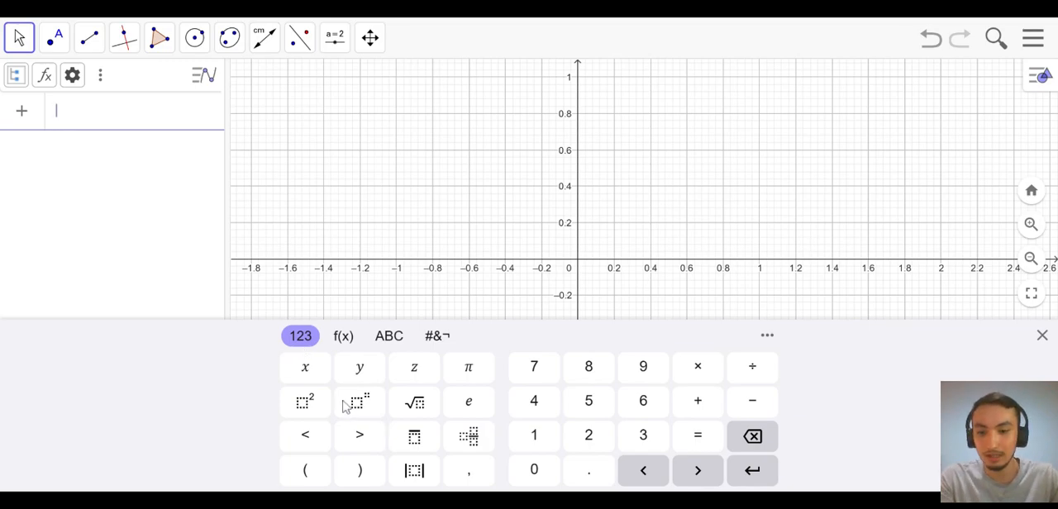
- Plot the circle by entering the equation x² + y² = 1 in the algebra input, and close the on-screen keyboard
left_click(314, 377)
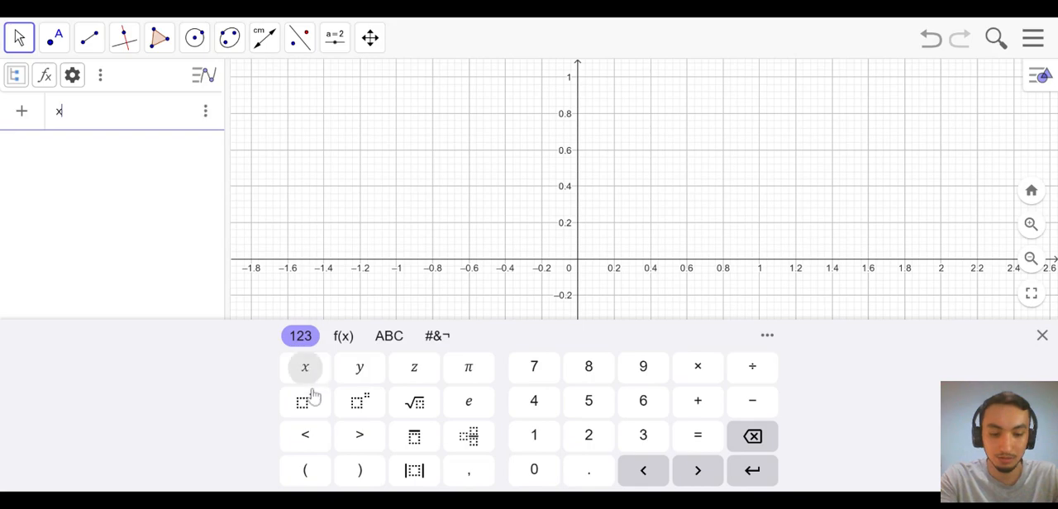
left_click(307, 403)
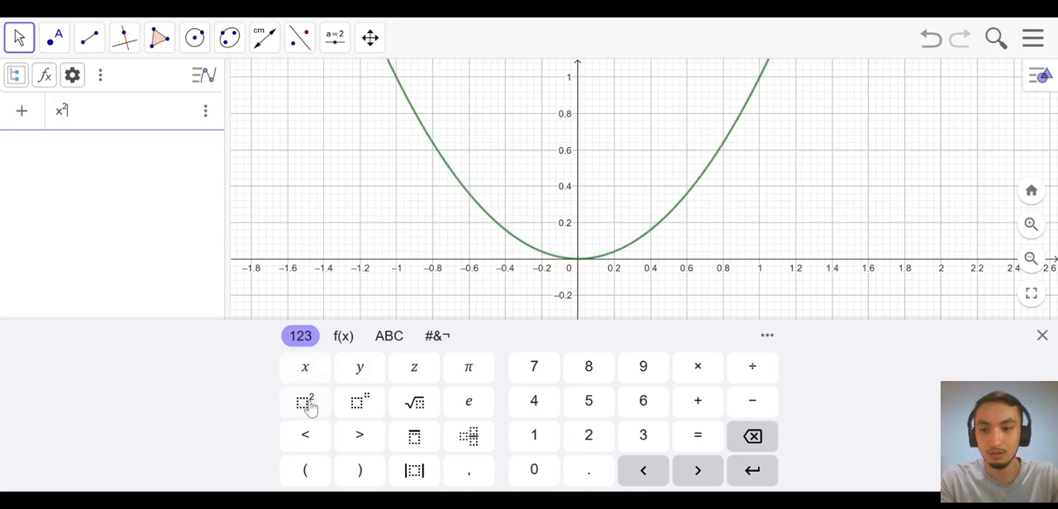
type("+")
left_click(358, 372)
left_click(327, 411)
type("=1")
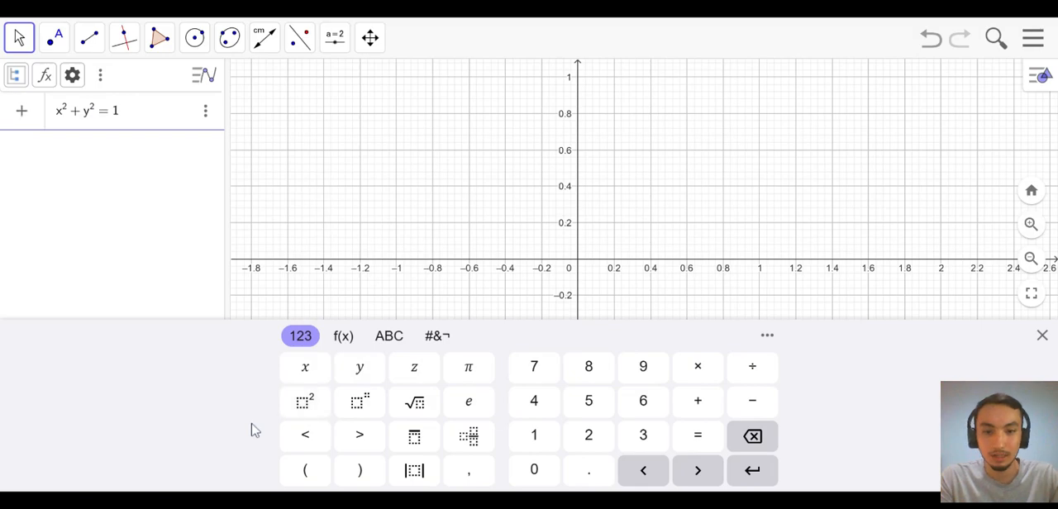
key("Return")
left_click(807, 233)
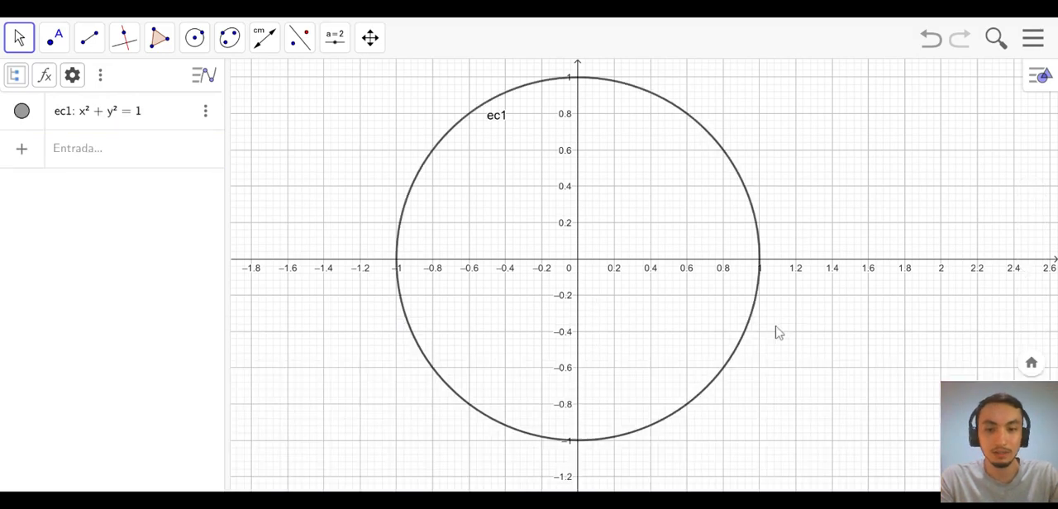
- Delete the equation x² + y² = 1 from the algebra list
scroll(778, 333, "down", 3)
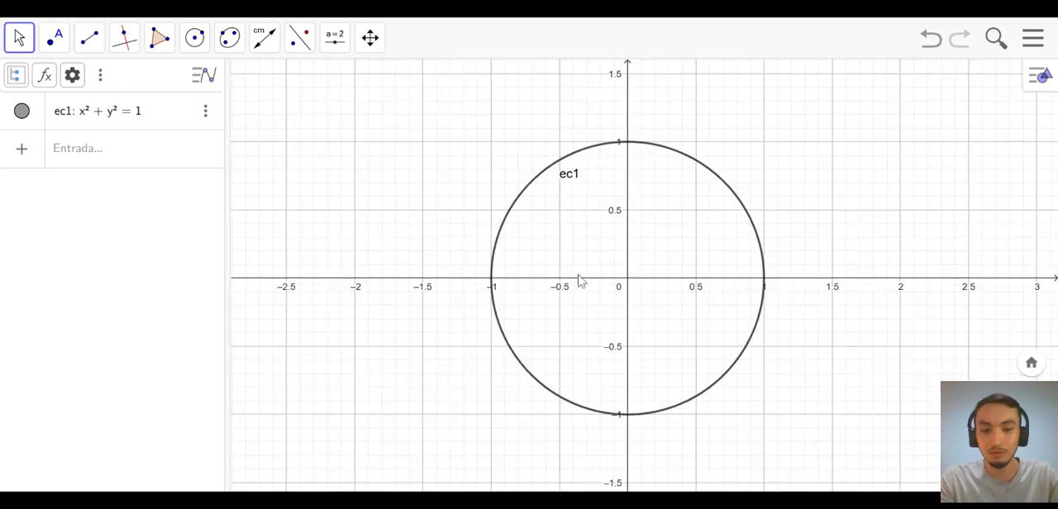
scroll(619, 181, "up", 1)
left_click_drag(619, 181, 557, 180)
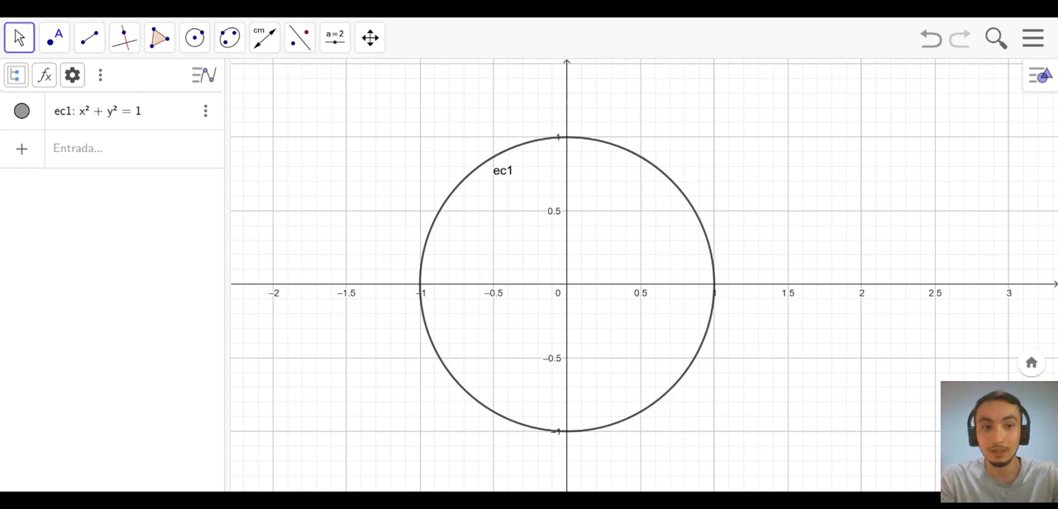
left_click(205, 110)
left_click(221, 141)
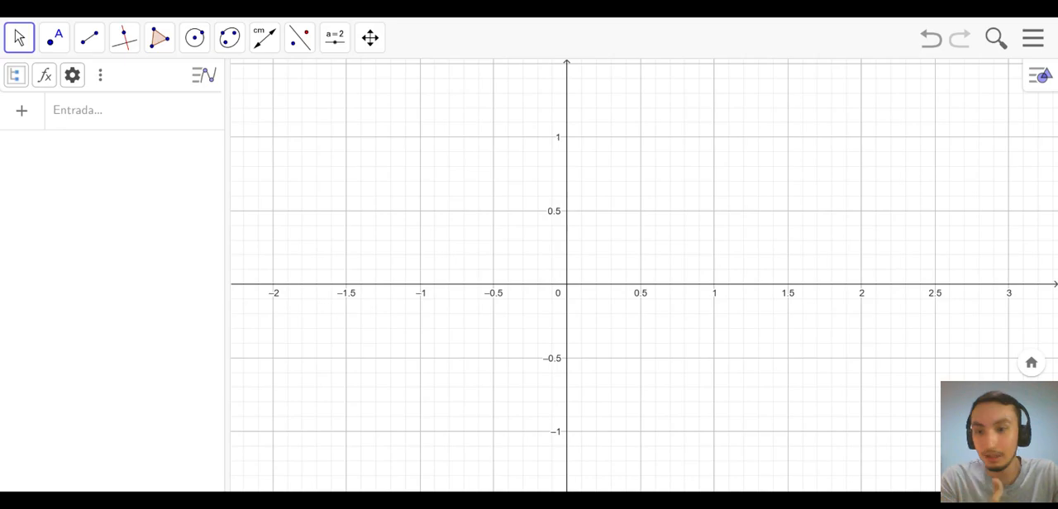
- Draw a circle centred at the origin through the point (1, 0) with Circunferencia (centro, punto), and return to the Mueve tool
left_click(196, 46)
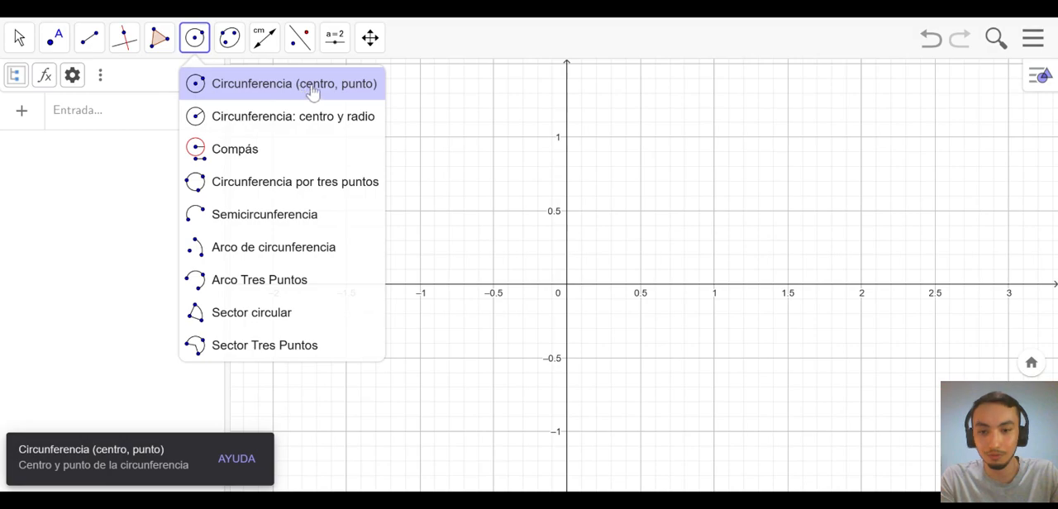
left_click(312, 91)
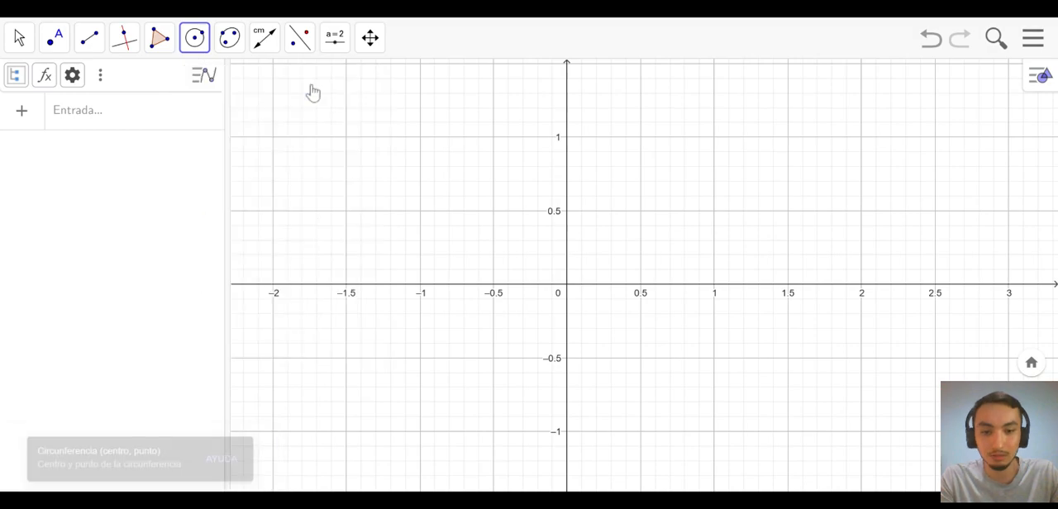
left_click(567, 285)
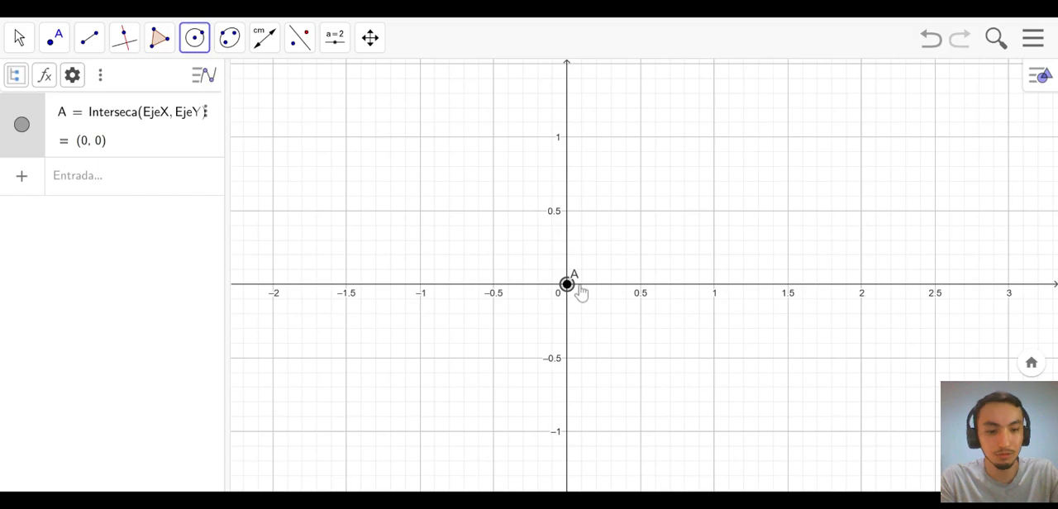
left_click(581, 292)
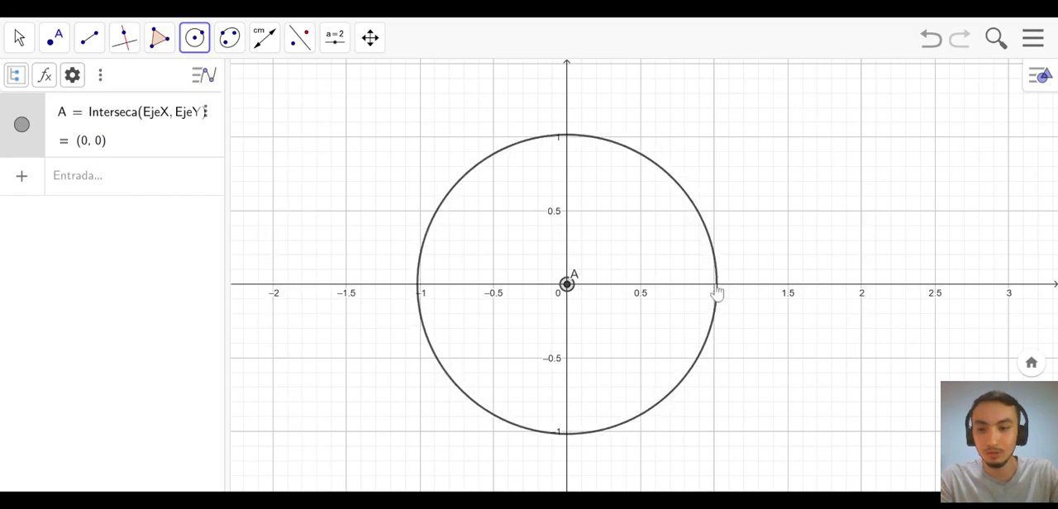
left_click(716, 286)
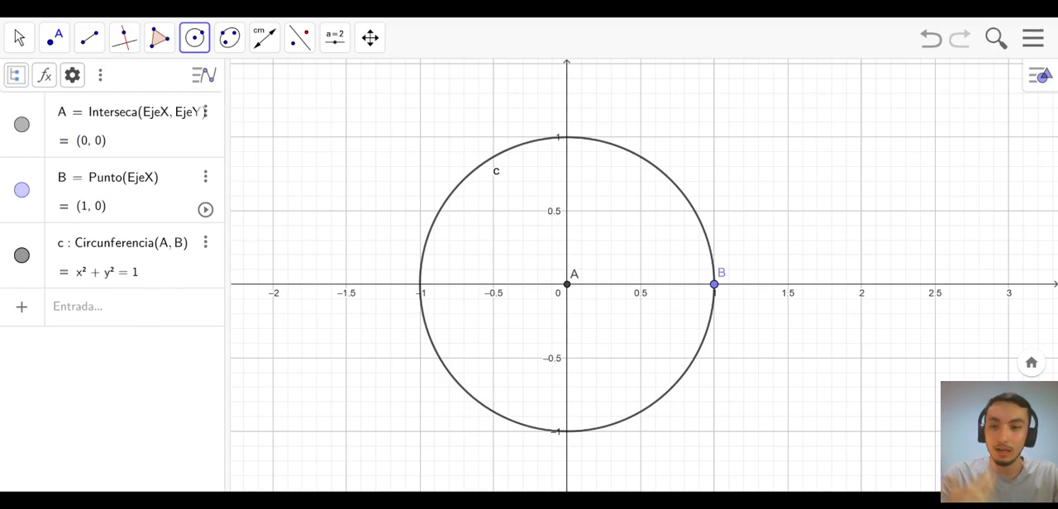
left_click(20, 39)
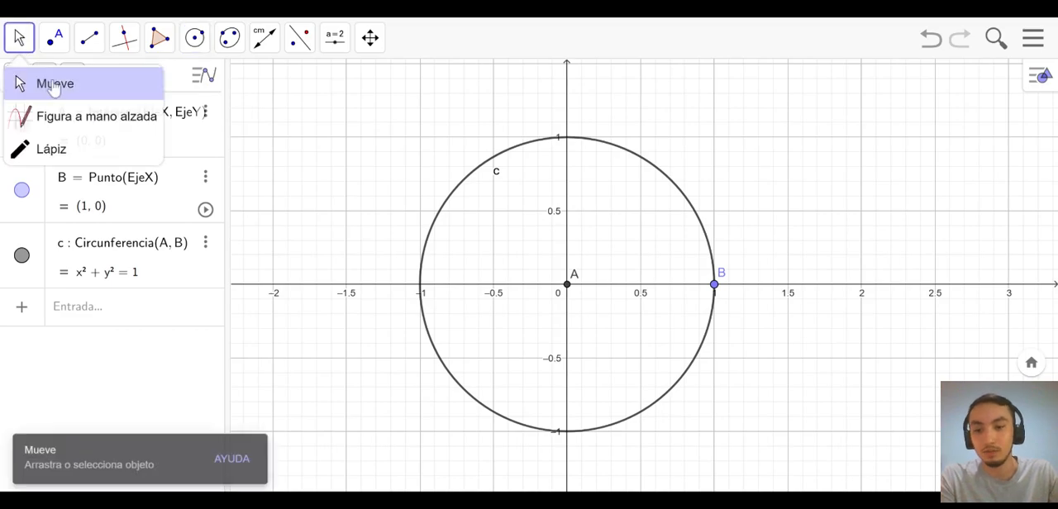
left_click(53, 86)
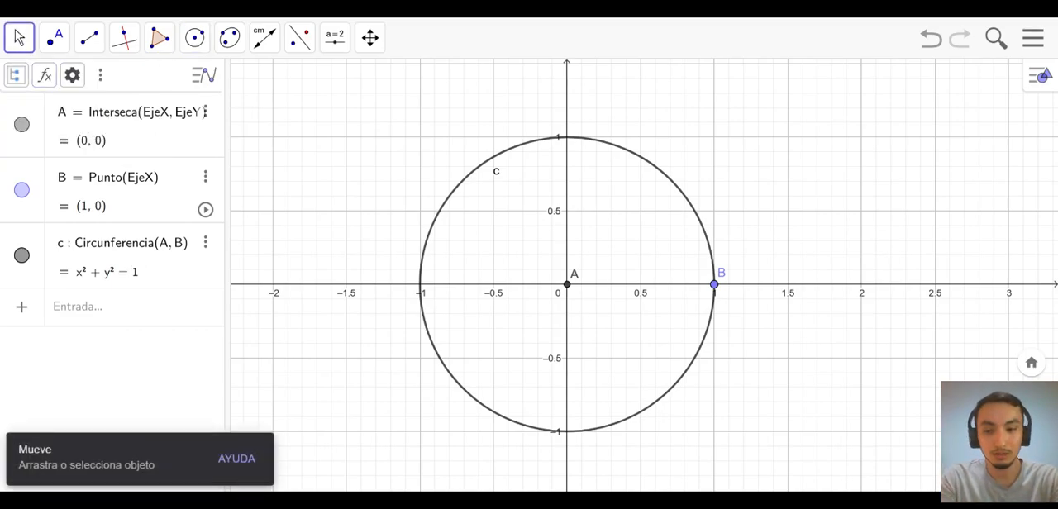
- Add the point (√3/2, 1/2) on the circle by entering its coordinates in the algebra input
left_click(108, 329)
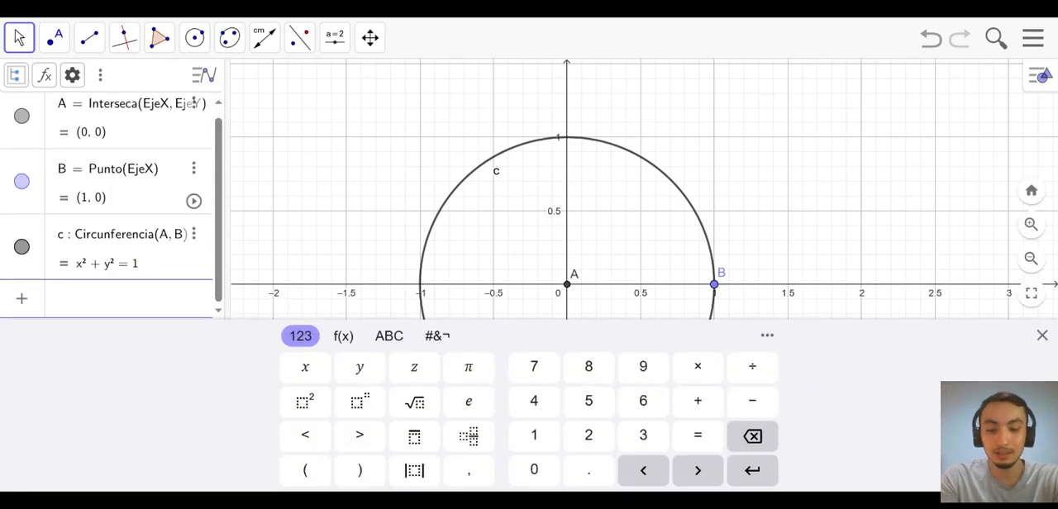
type("(")
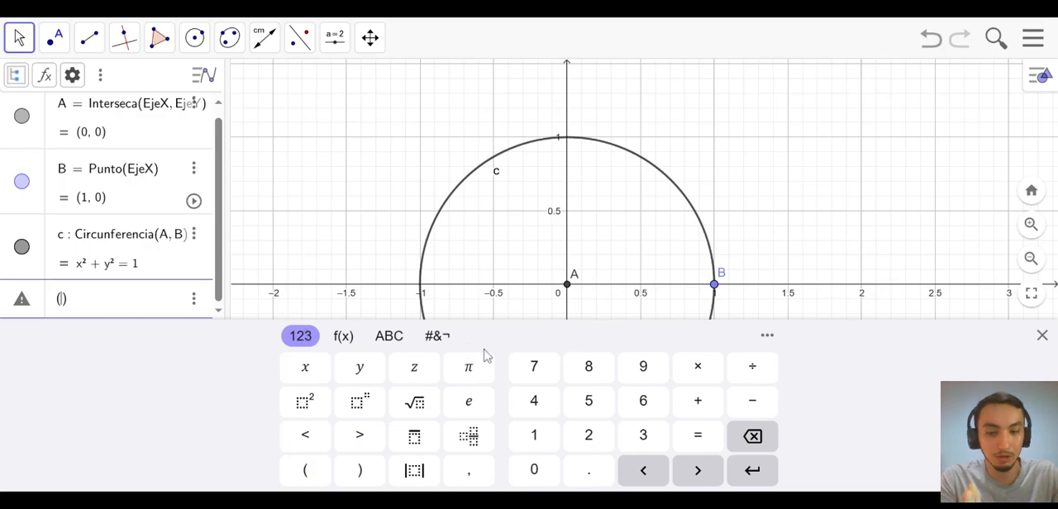
left_click(753, 369)
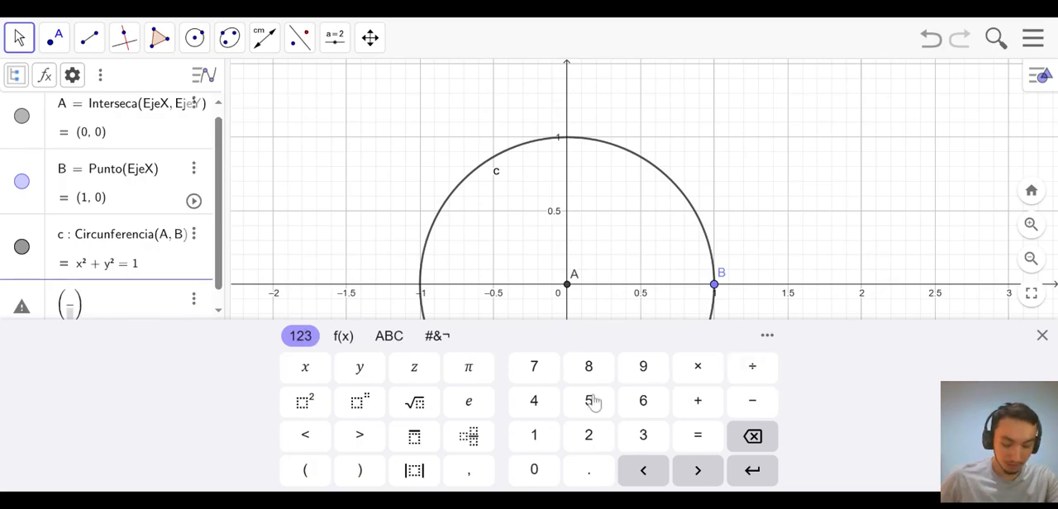
left_click(415, 401)
type("3")
key("Down")
type("2")
key("Right")
type(",")
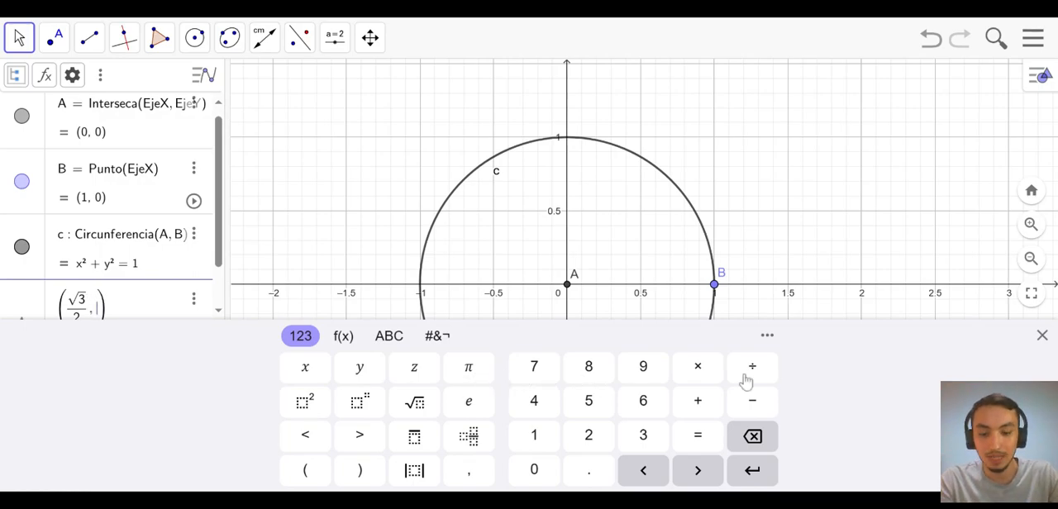
left_click(533, 438)
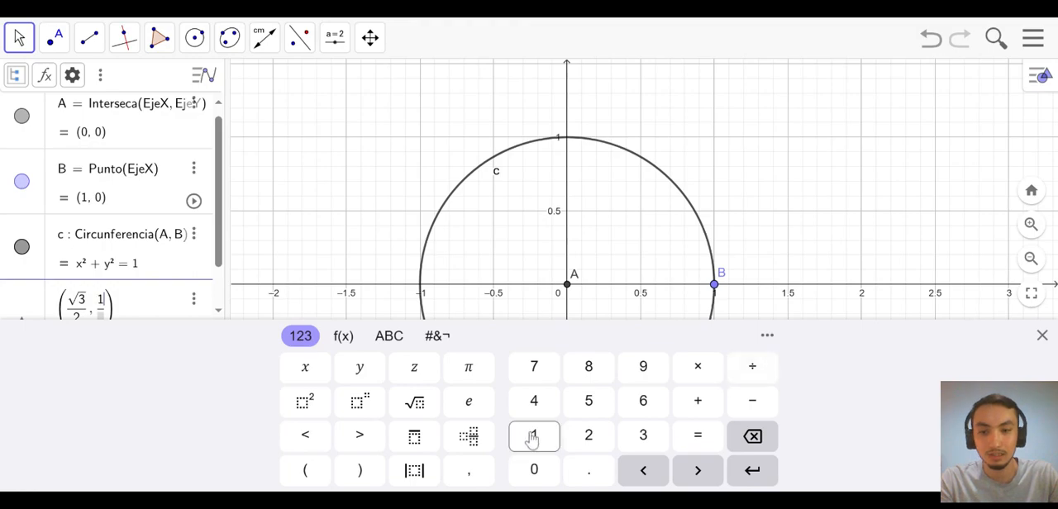
left_click(697, 471)
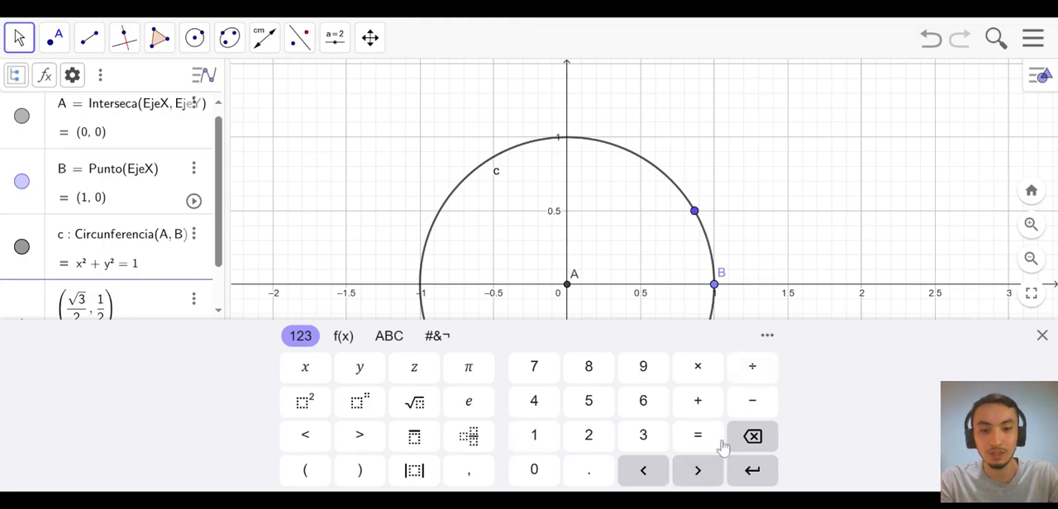
left_click(849, 247)
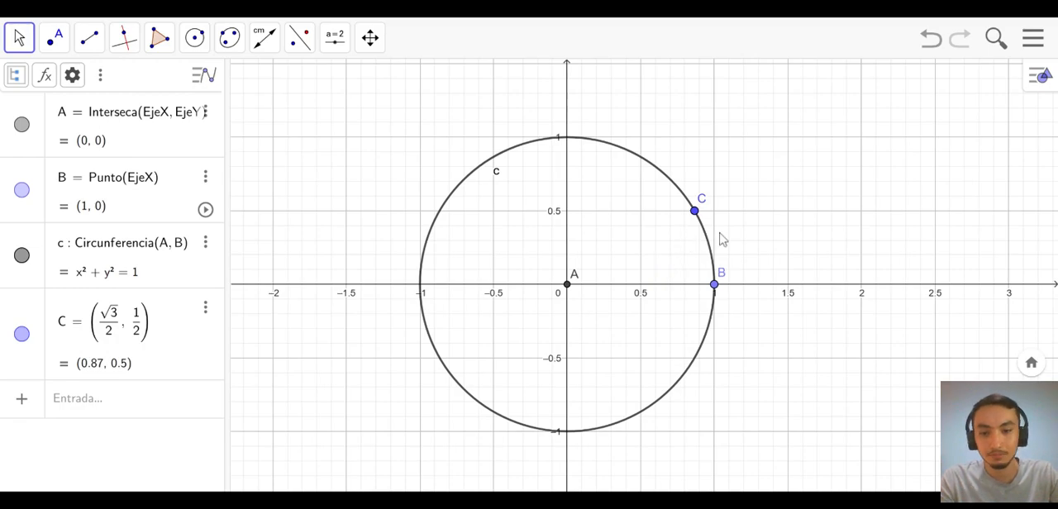
- Move point C off the circle to about (0.48, 0.34), and delete it
scroll(721, 240, "up", 2)
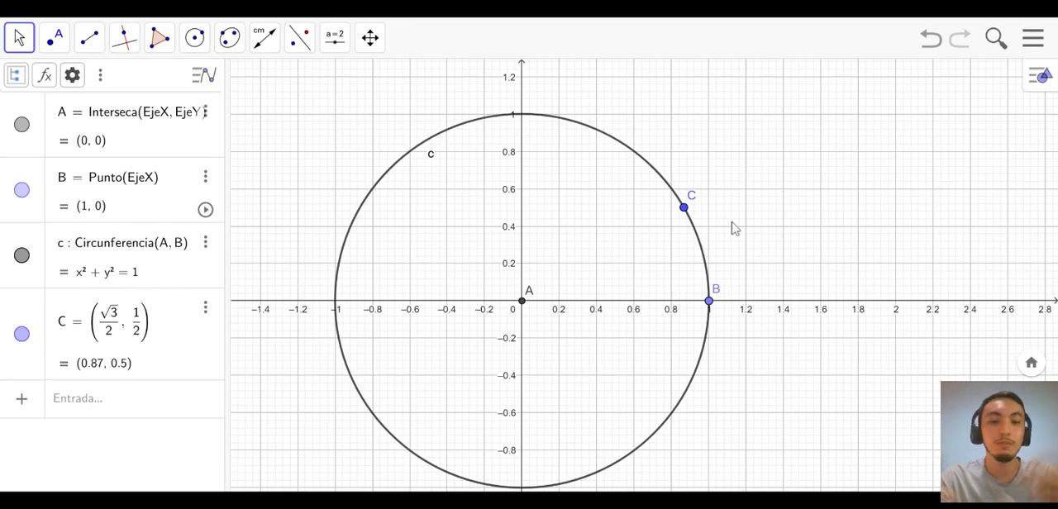
scroll(734, 229, "up", 2)
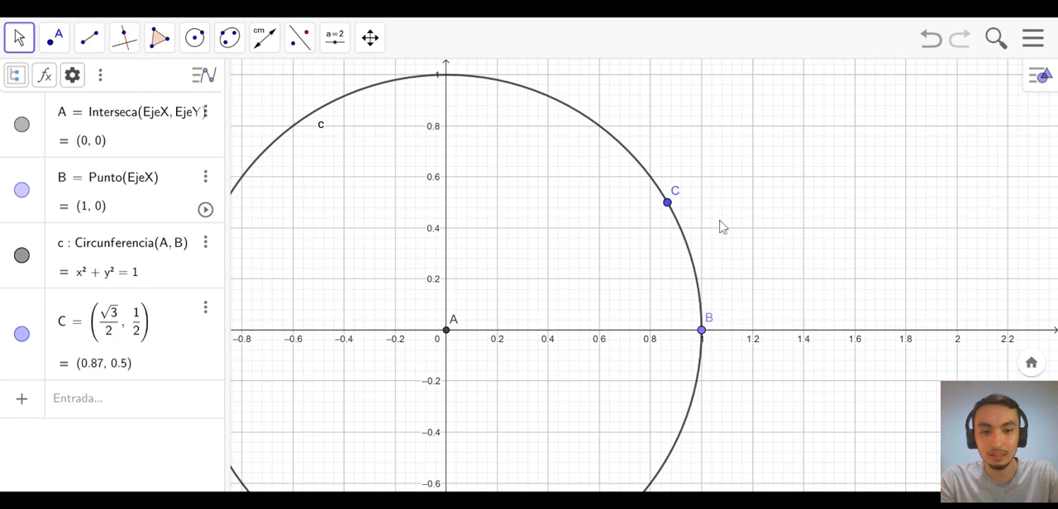
scroll(723, 226, "up", 1)
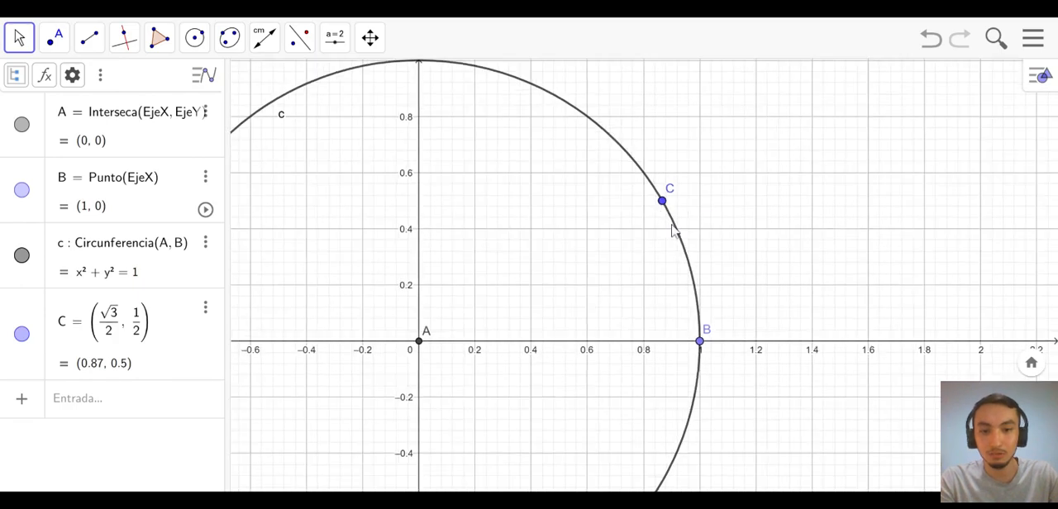
scroll(603, 241, "down", 2)
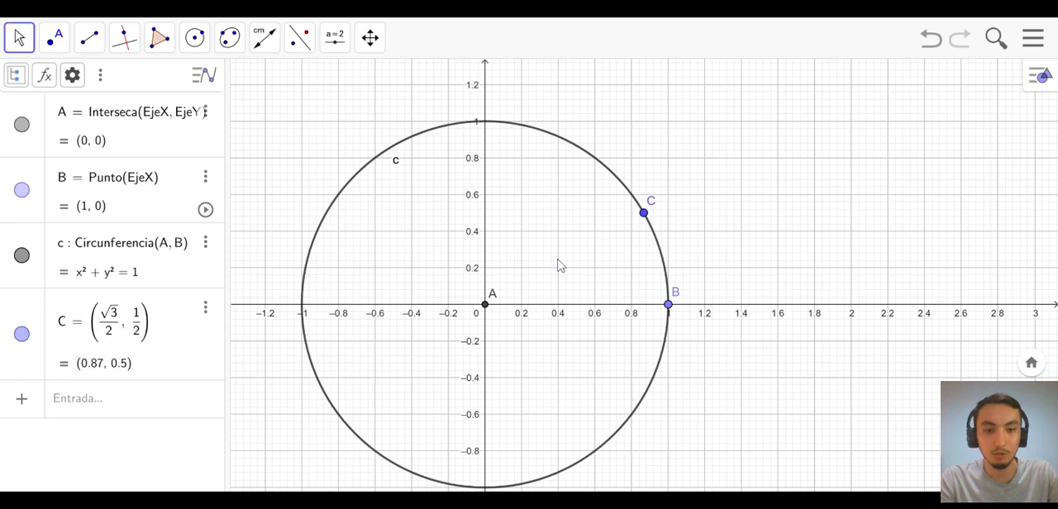
left_click_drag(559, 265, 593, 239)
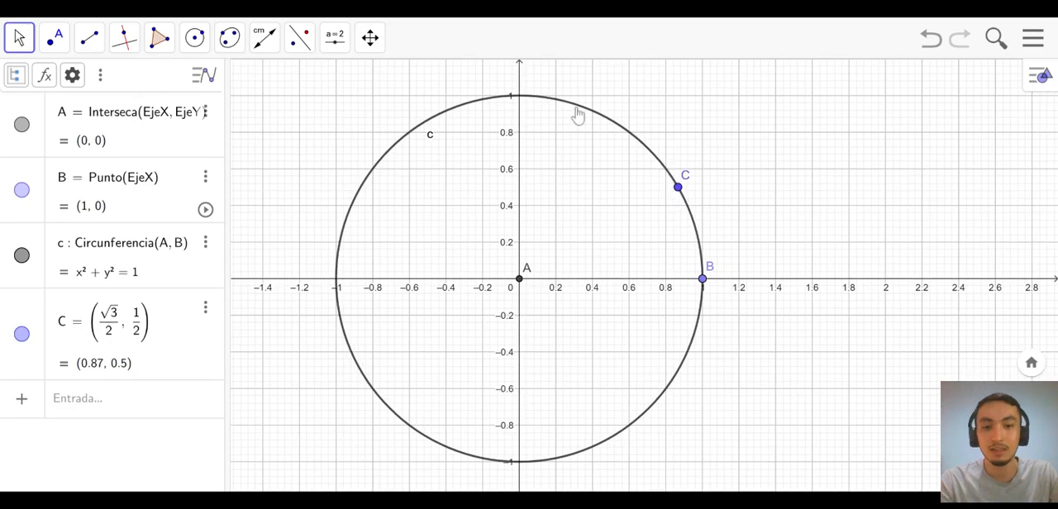
left_click_drag(678, 187, 607, 217)
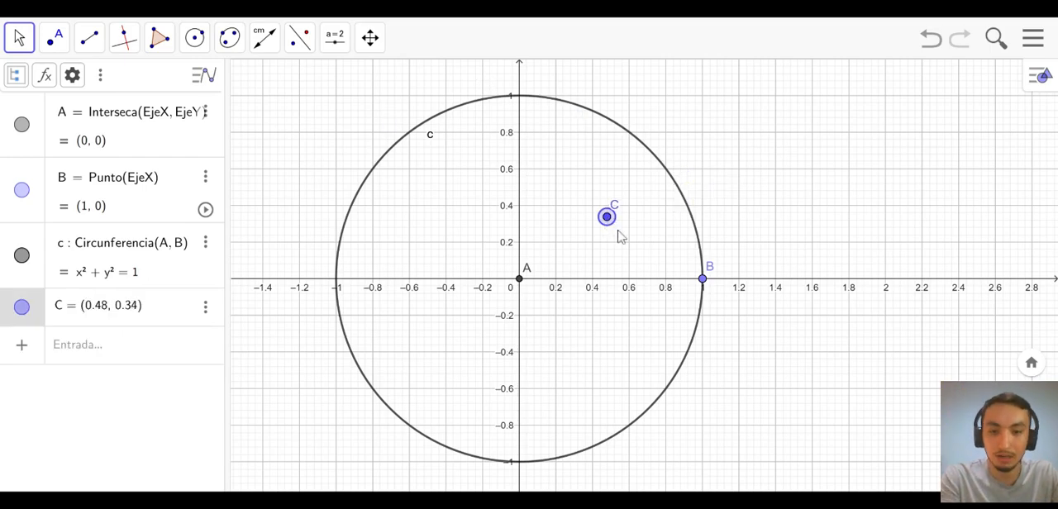
key("Delete")
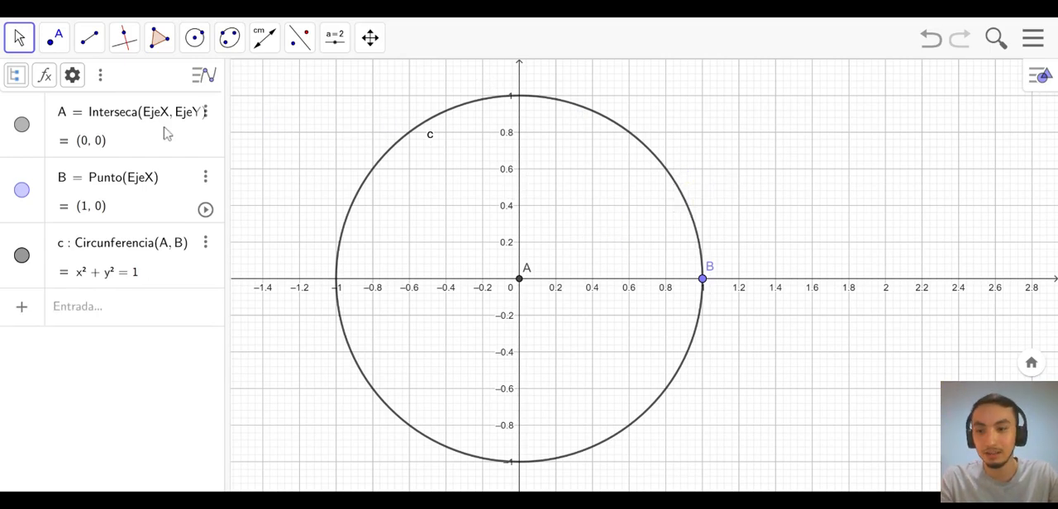
- Place a point on the circle's upper-right arc with Punto en objeto, and move it along the circle to about (0.87, 0.5)
left_click(54, 41)
mouse_move(89, 37)
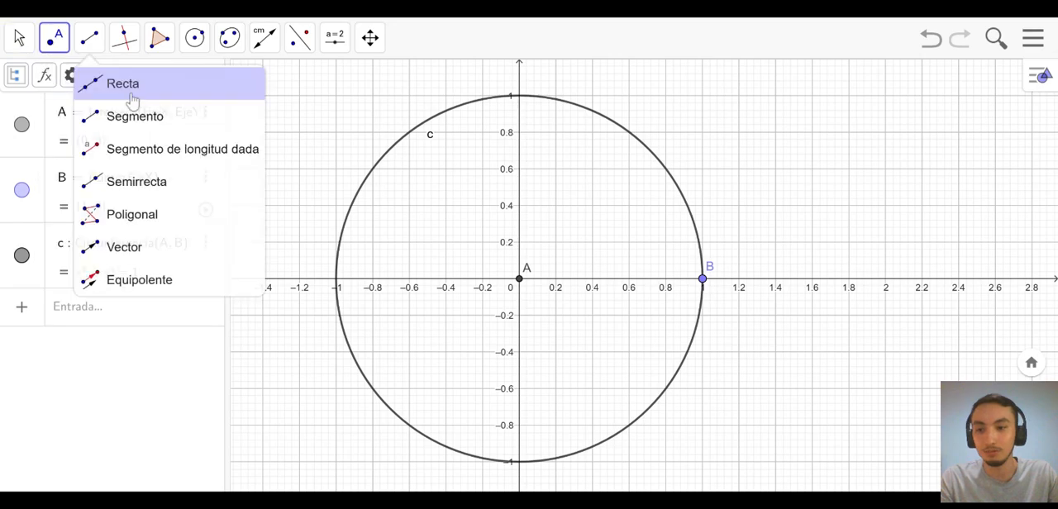
left_click(112, 114)
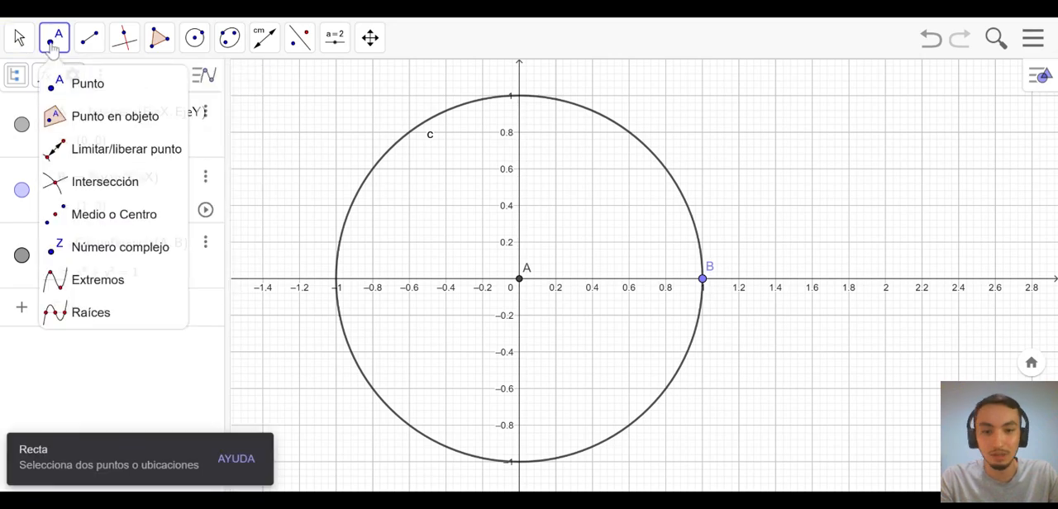
left_click(78, 117)
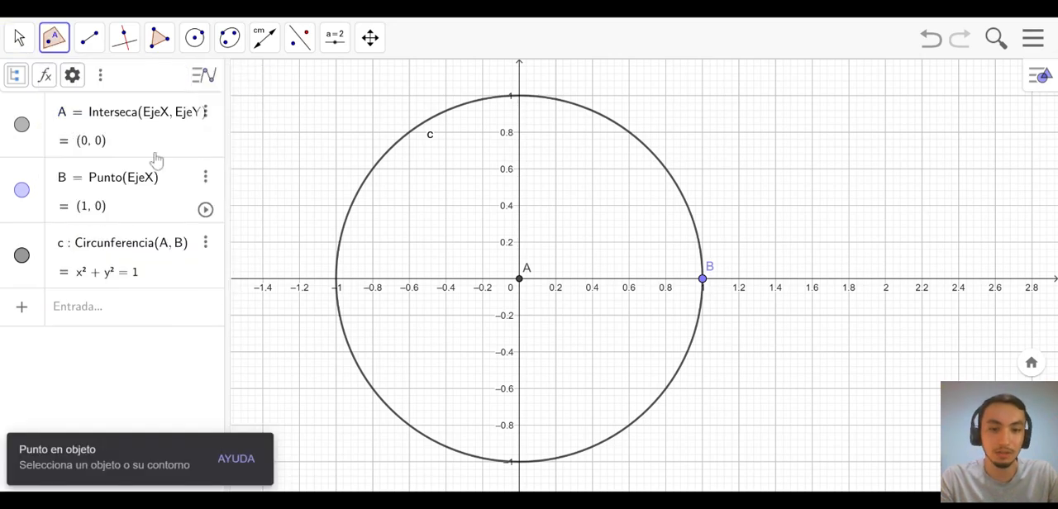
left_click(677, 186)
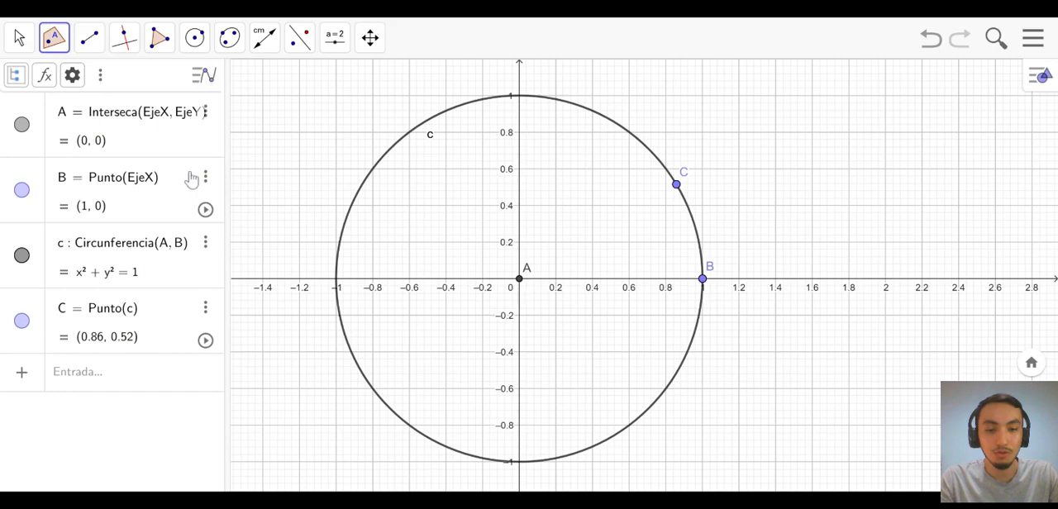
key("Escape")
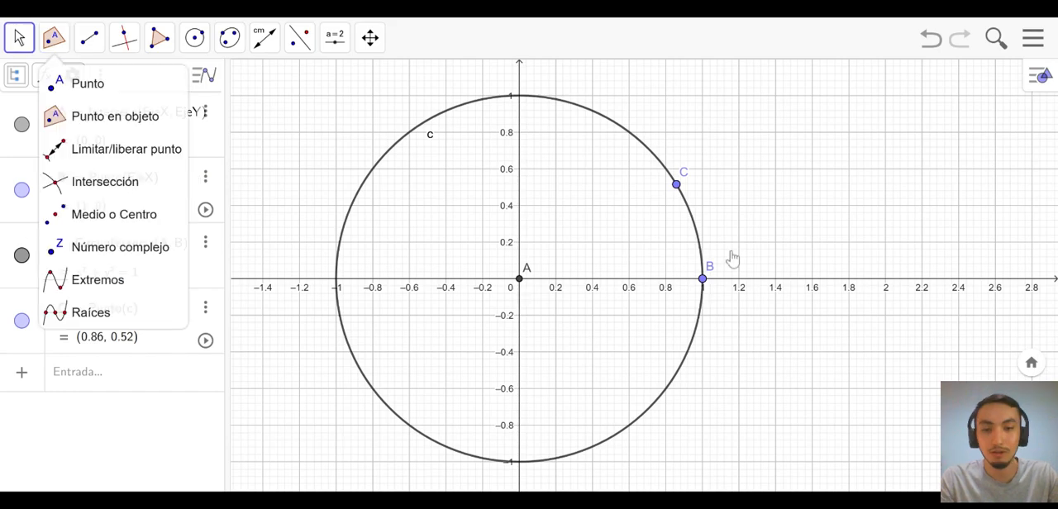
left_click(681, 189)
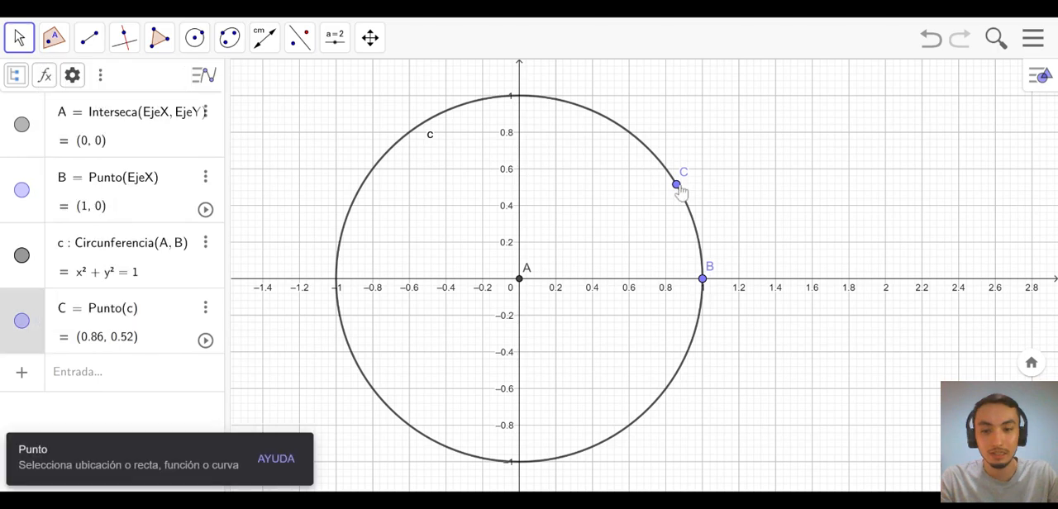
left_click_drag(681, 190, 609, 253)
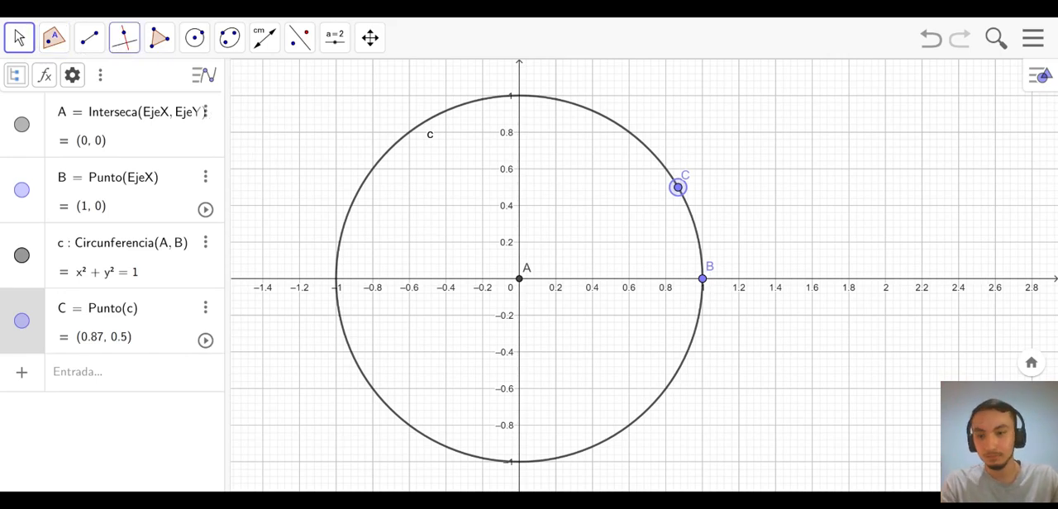
- Draw segments from centre A to point B and from A to the circle's top point (0, 1), and return to the Mueve tool
left_click(120, 47)
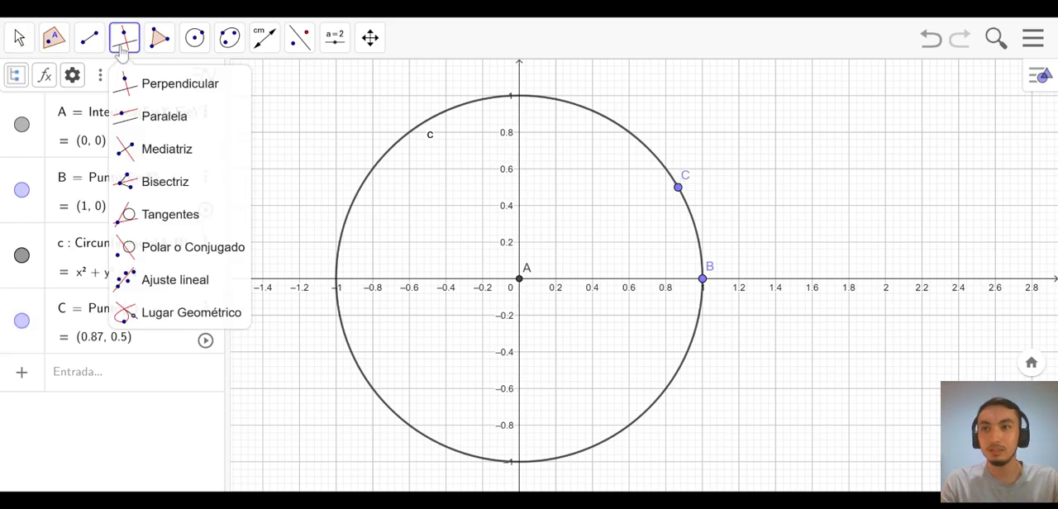
mouse_move(89, 40)
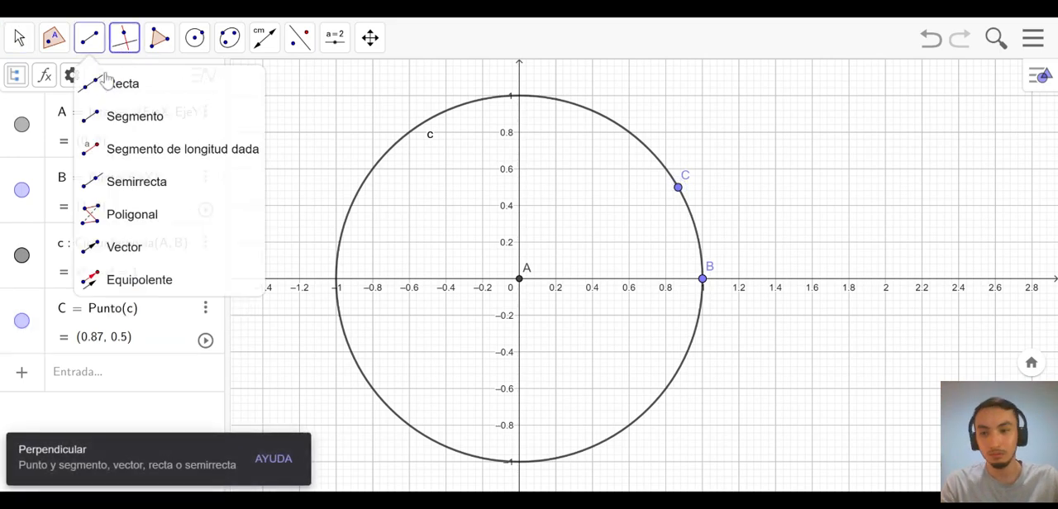
left_click(112, 121)
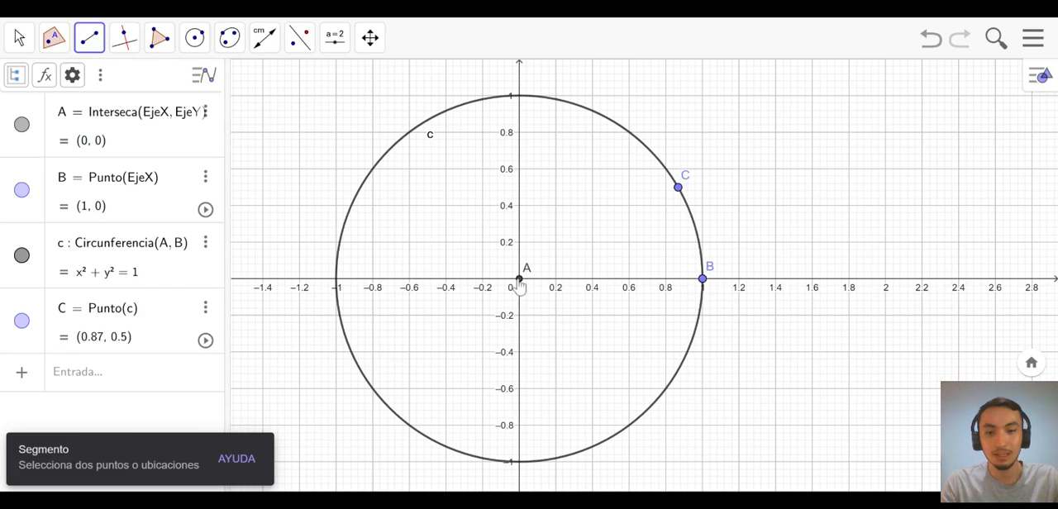
left_click(519, 281)
left_click(703, 278)
left_click(518, 280)
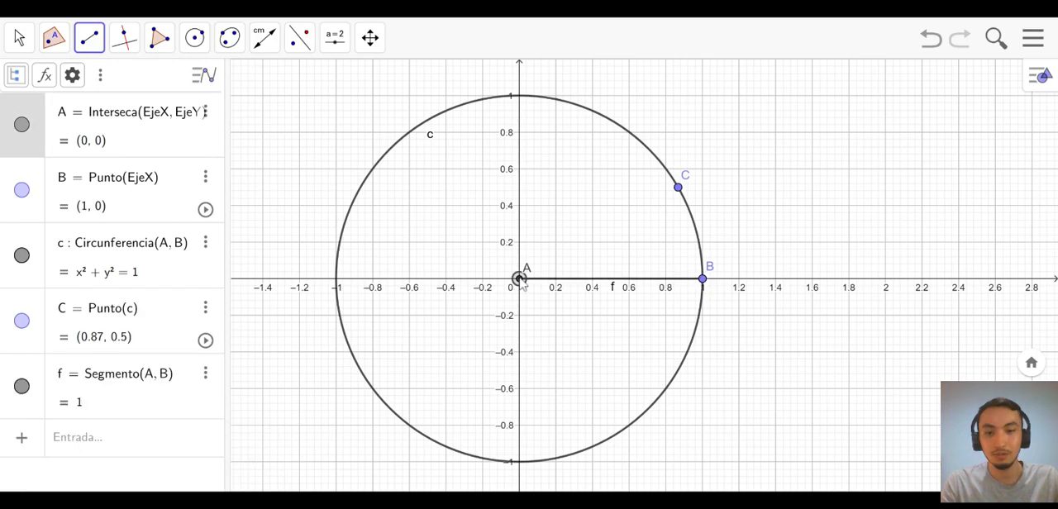
left_click(519, 98)
left_click(19, 37)
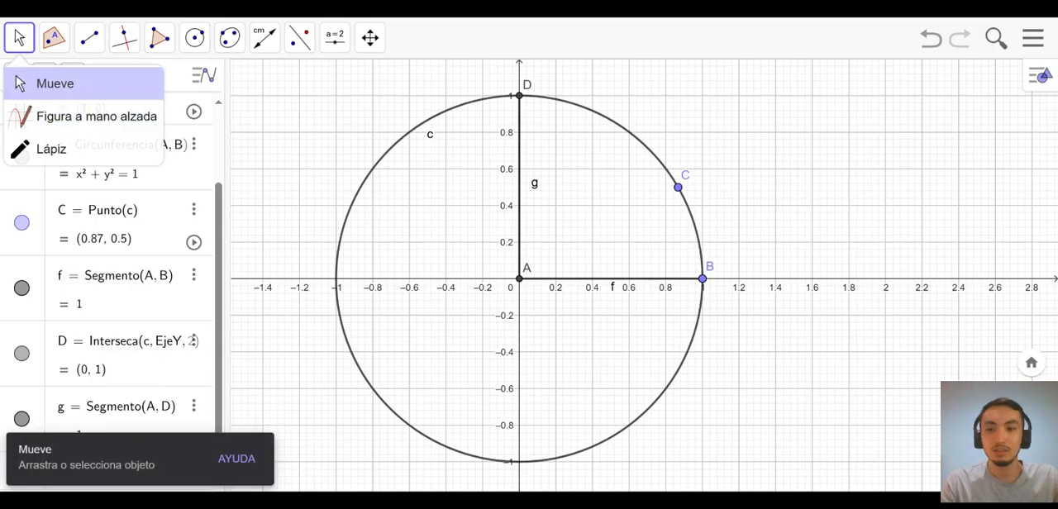
left_click(146, 93)
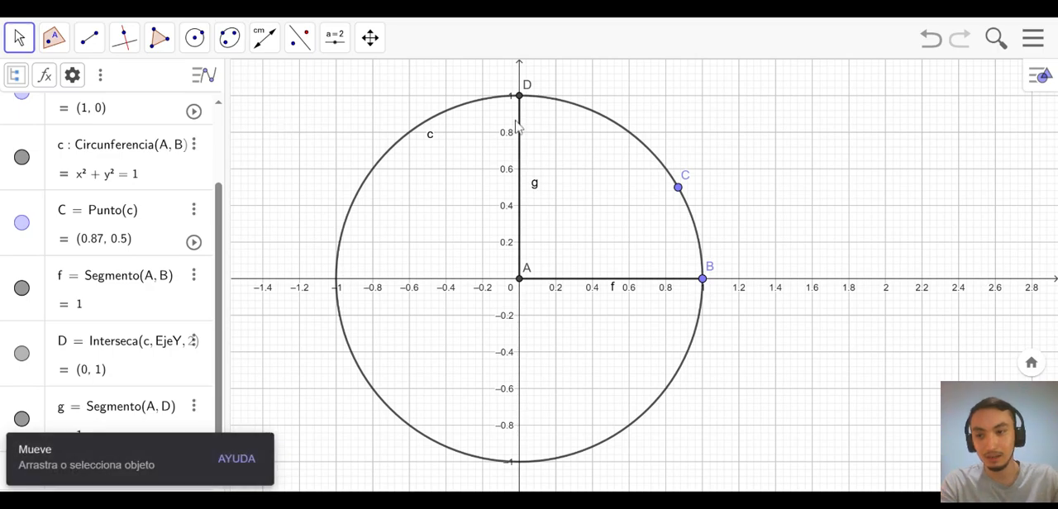
- Draw lines through point C perpendicular to segments f and g with Perpendicular, and return to the Mueve tool
left_click(122, 48)
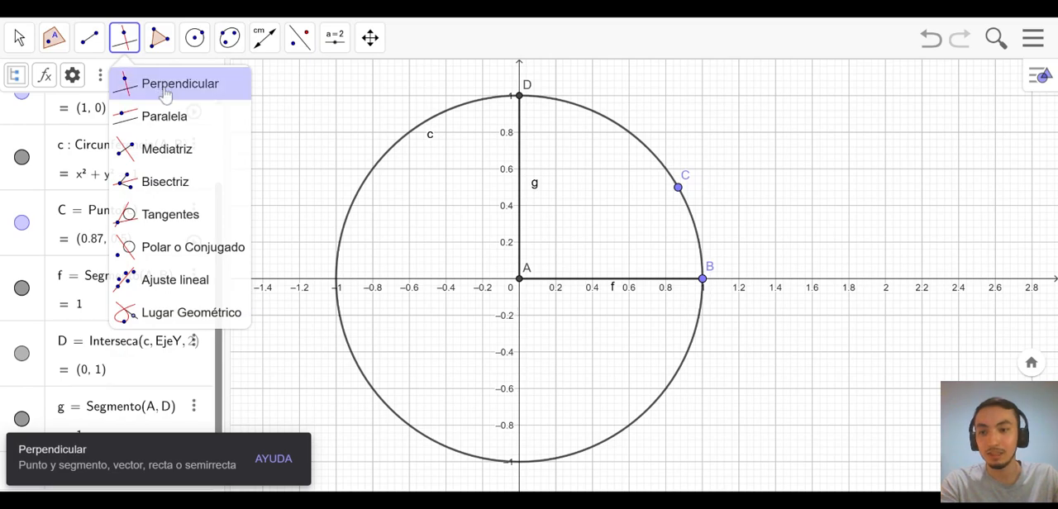
left_click(166, 86)
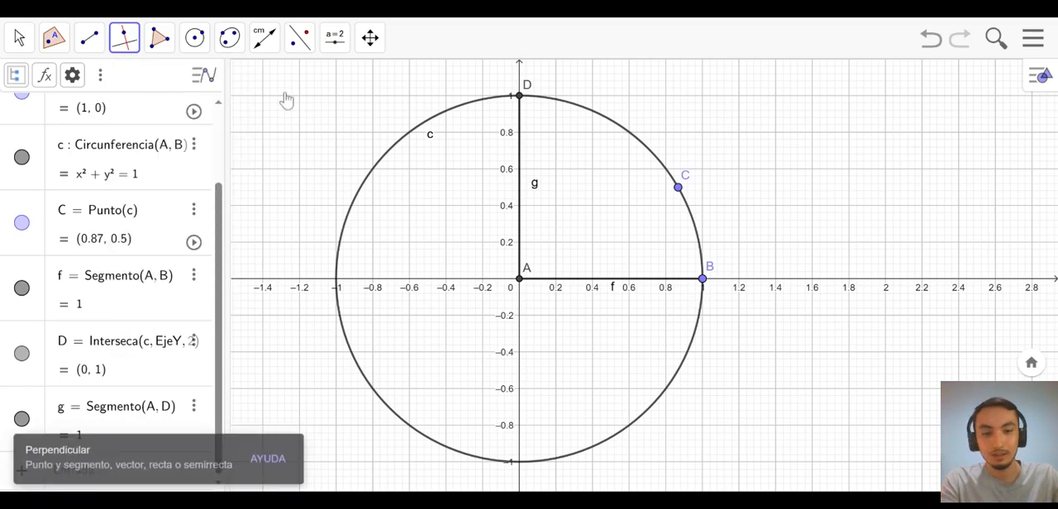
left_click(678, 188)
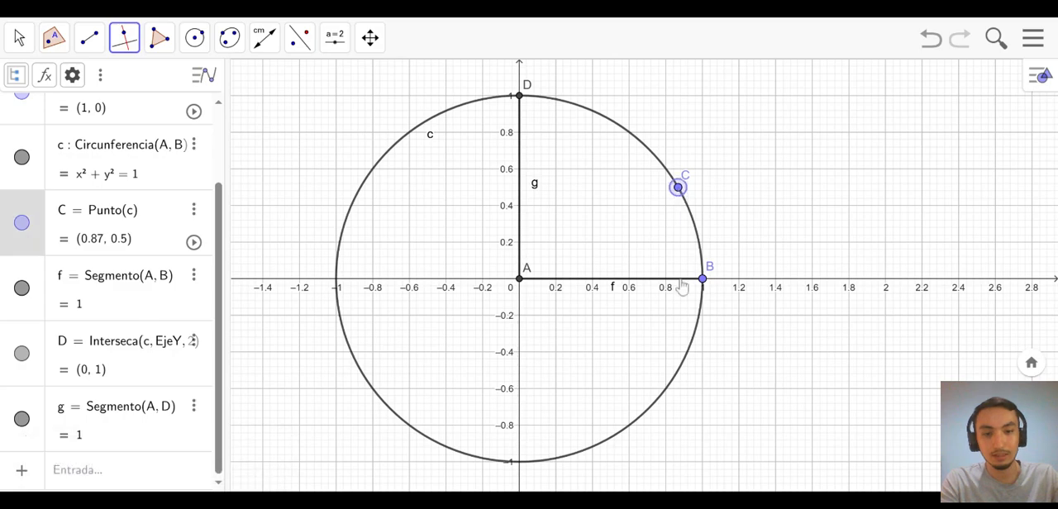
left_click(682, 284)
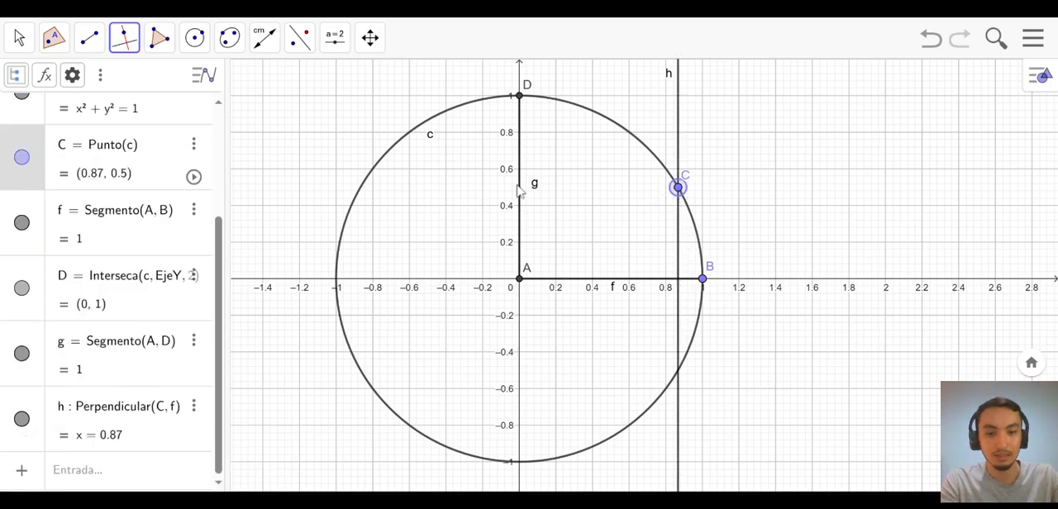
left_click(531, 186)
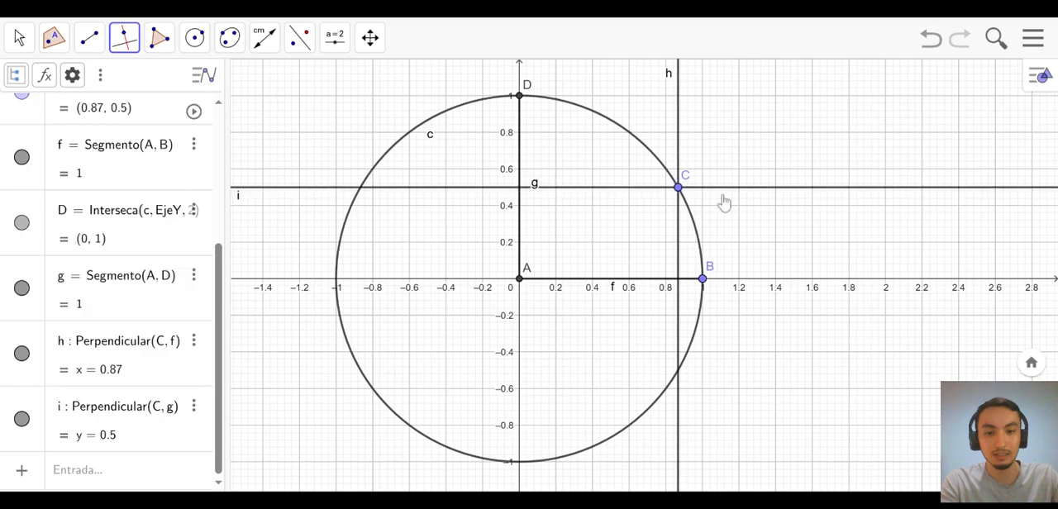
left_click(23, 46)
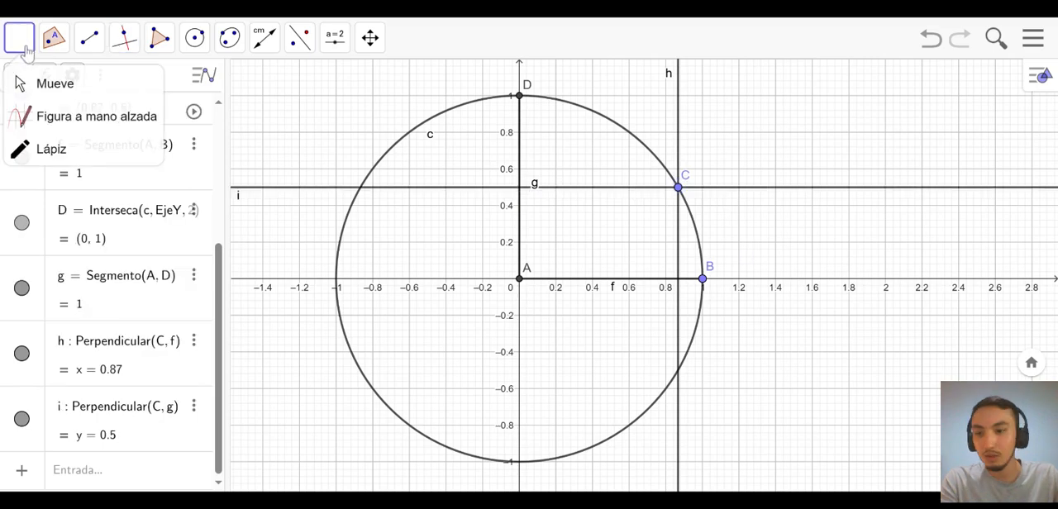
left_click(54, 83)
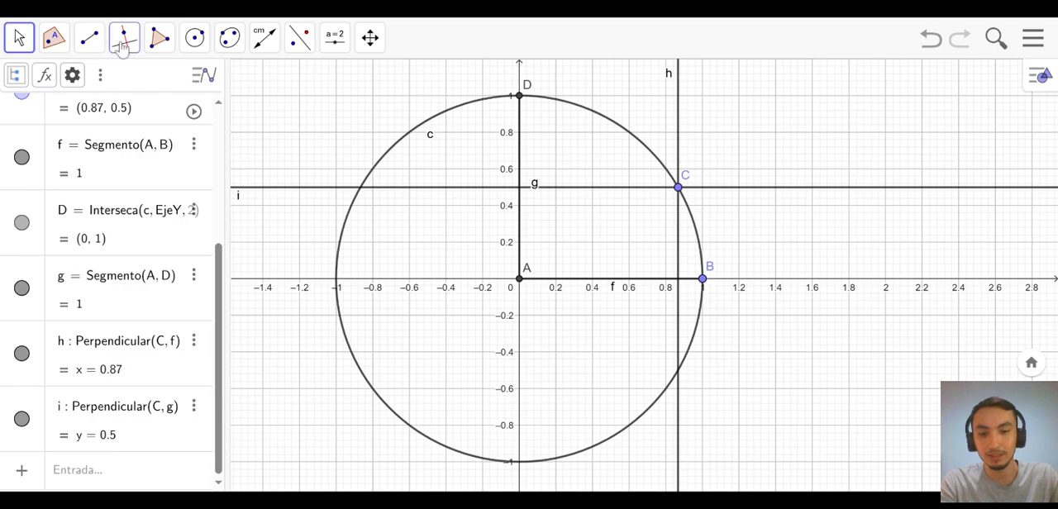
- Draw a segment from A to where line h meets the x-axis, and another from that intersection up to point C
left_click(91, 42)
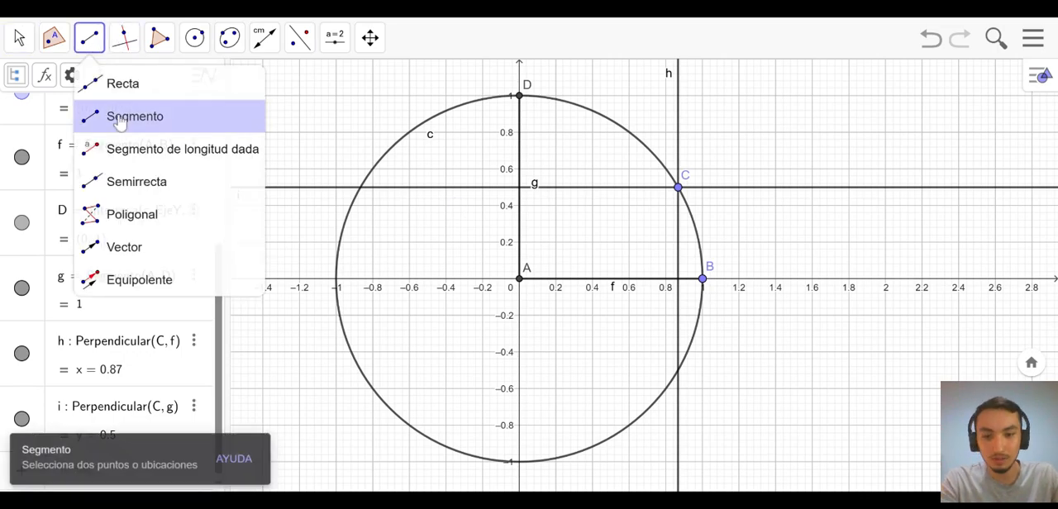
left_click(122, 122)
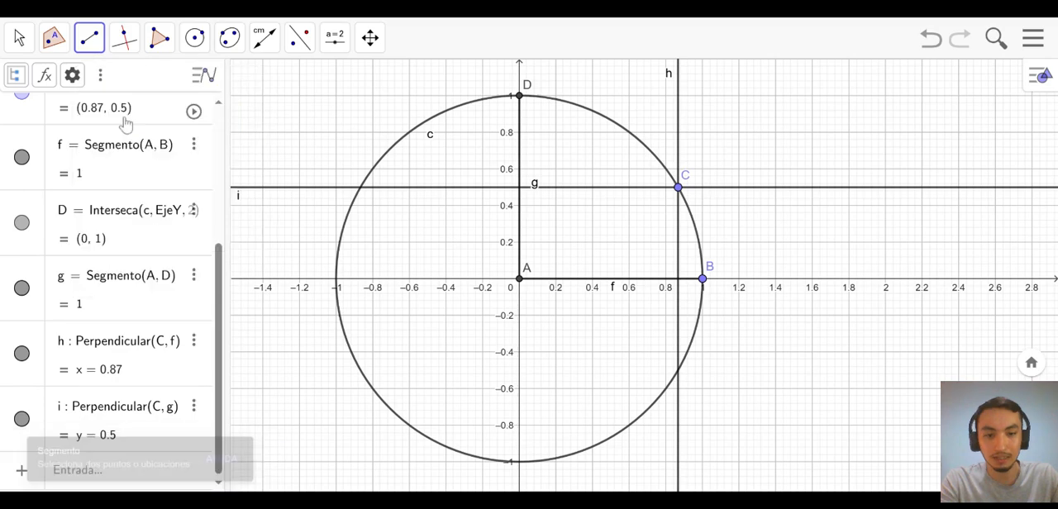
left_click(520, 278)
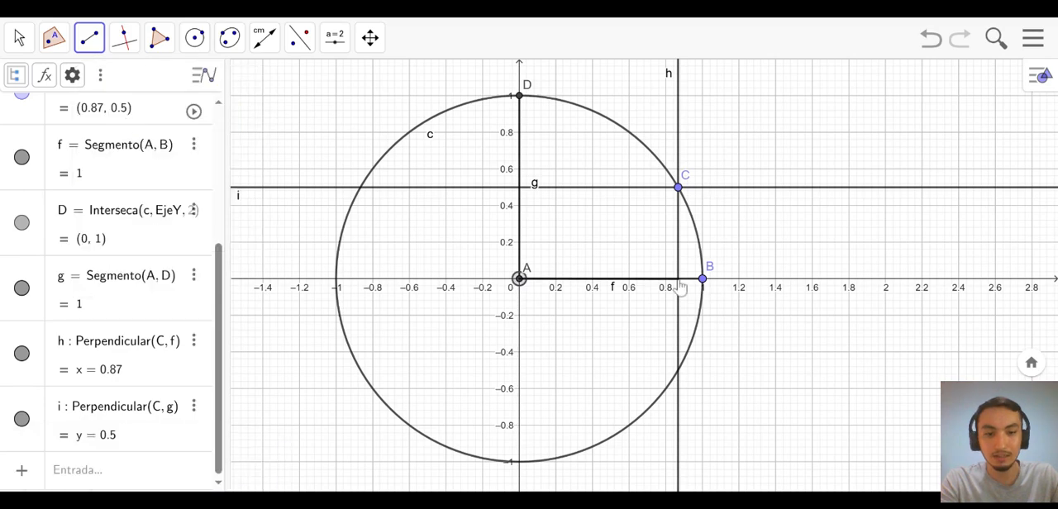
left_click(678, 279)
left_click(678, 278)
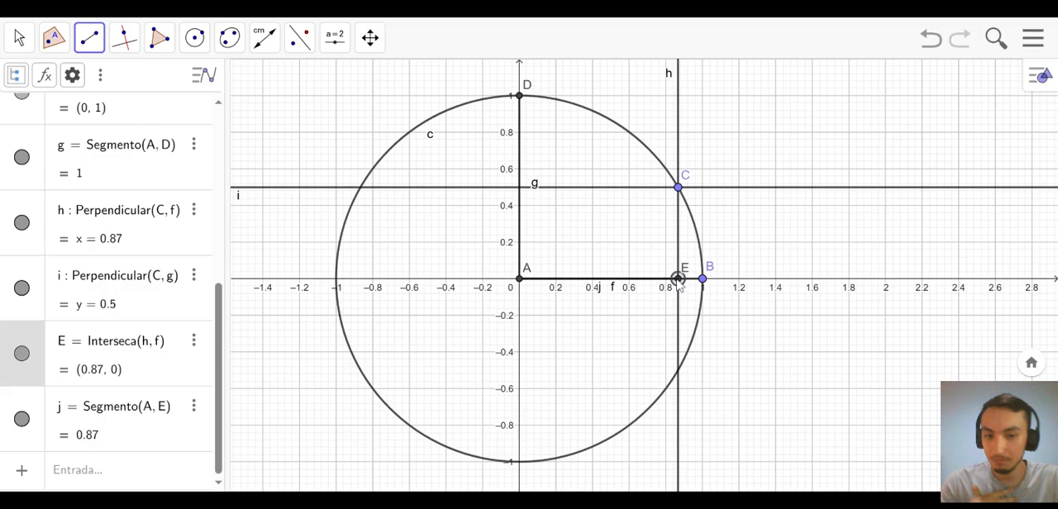
left_click(678, 189)
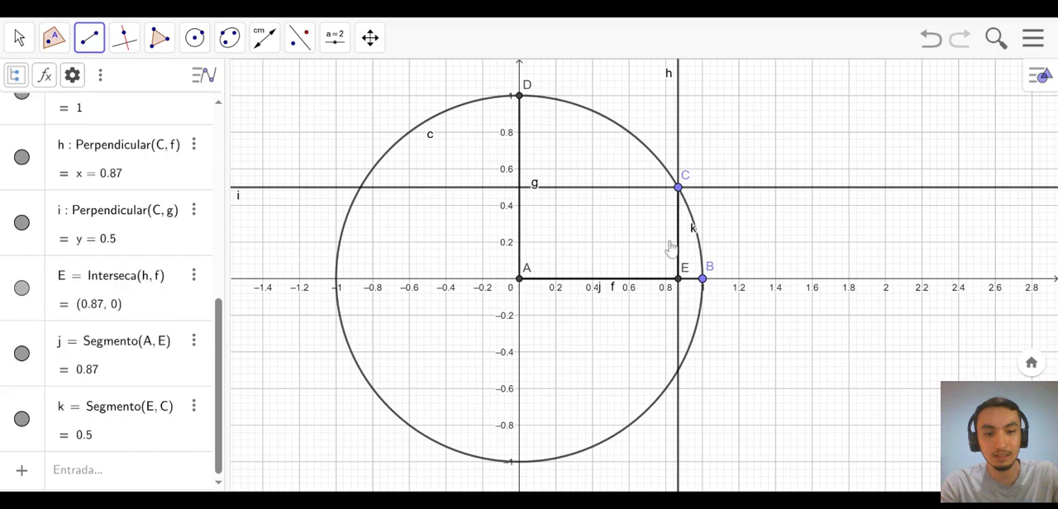
key("Escape")
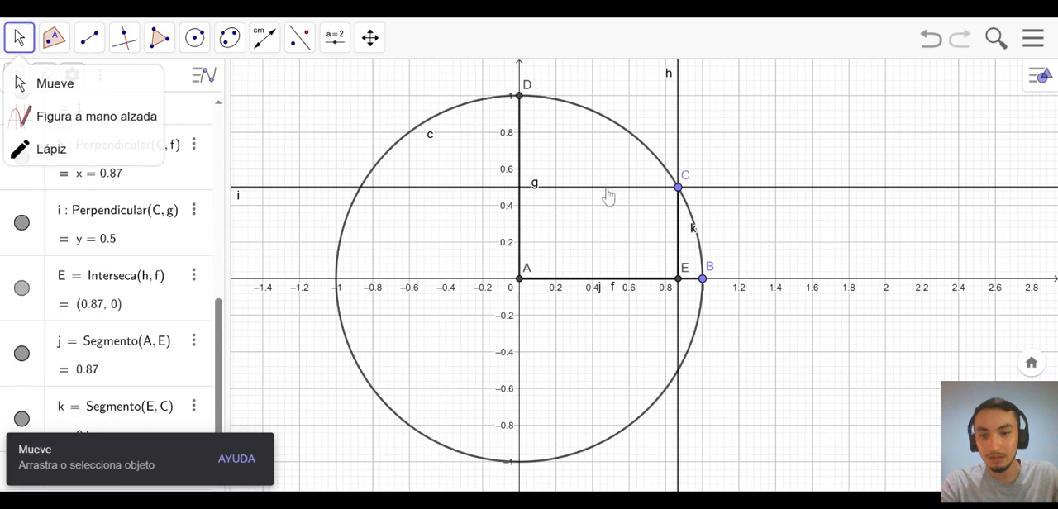
- Delete the horizontal perpendicular line through C, and hide the vertical line h
left_click(608, 193)
key("Delete")
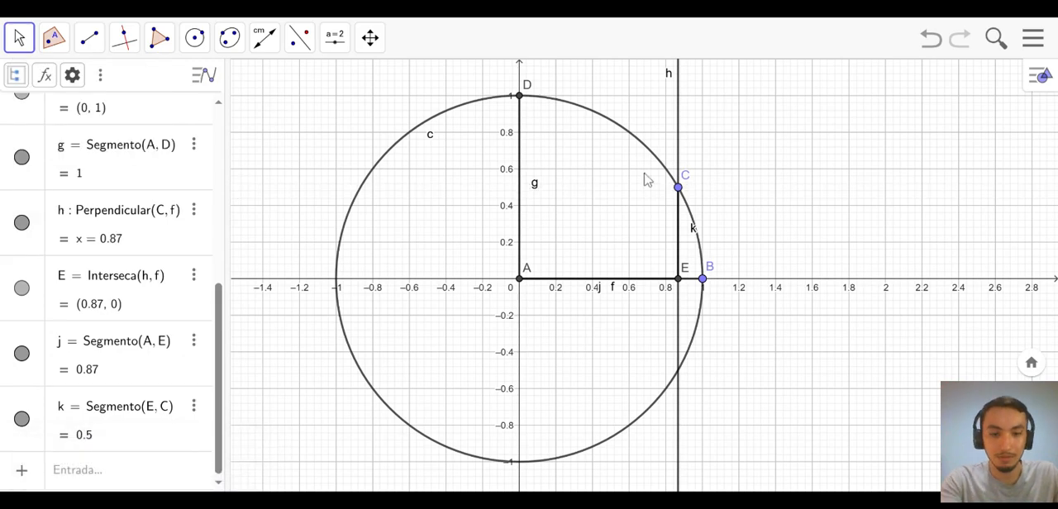
left_click(678, 160)
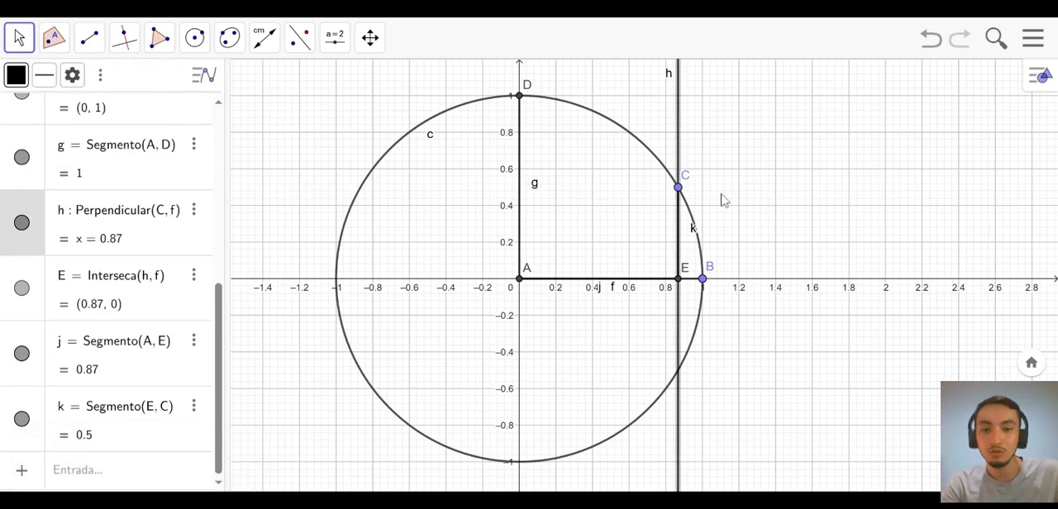
left_click(22, 222)
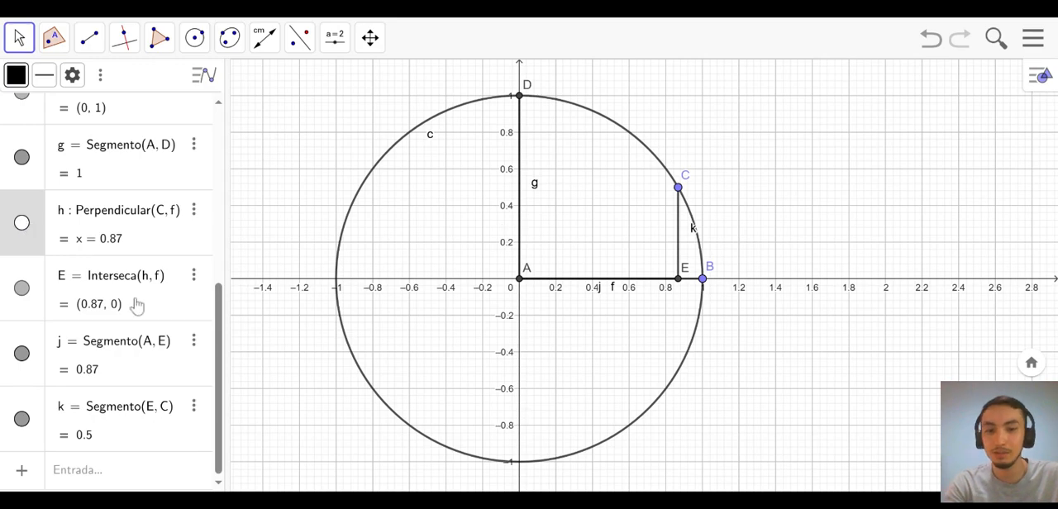
- Hide the radius segments f (A to B) and g (A to D)
scroll(137, 305, "up", 1)
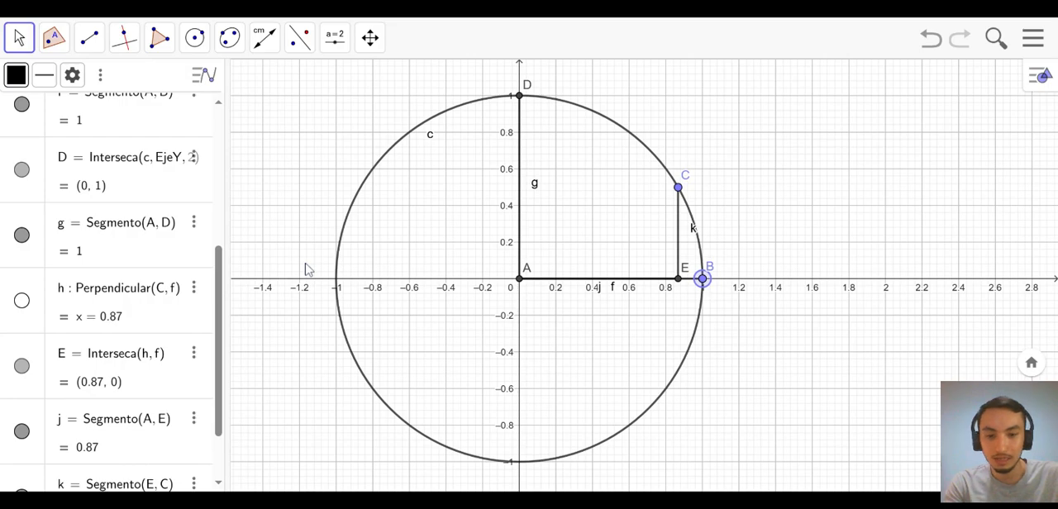
scroll(127, 252, "up", 1)
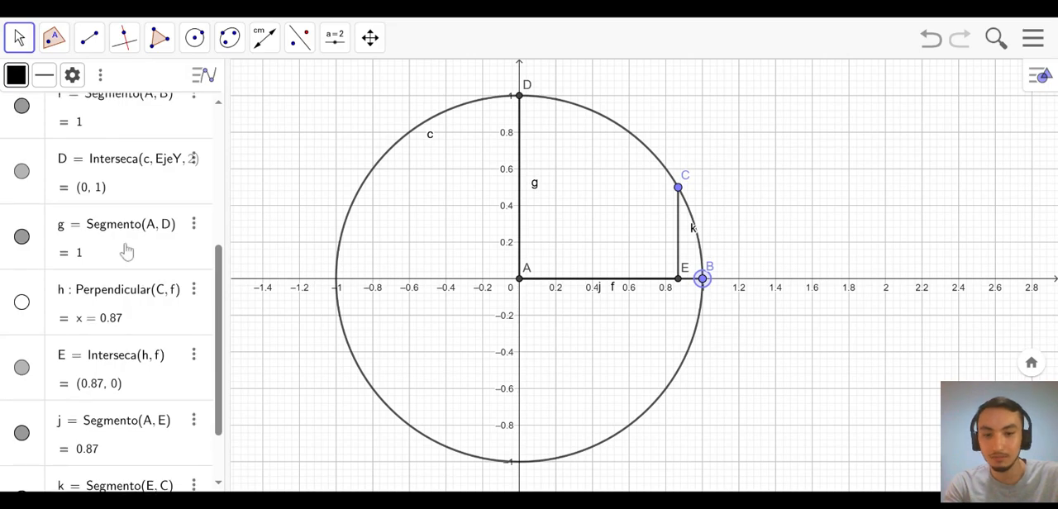
scroll(126, 252, "up", 1)
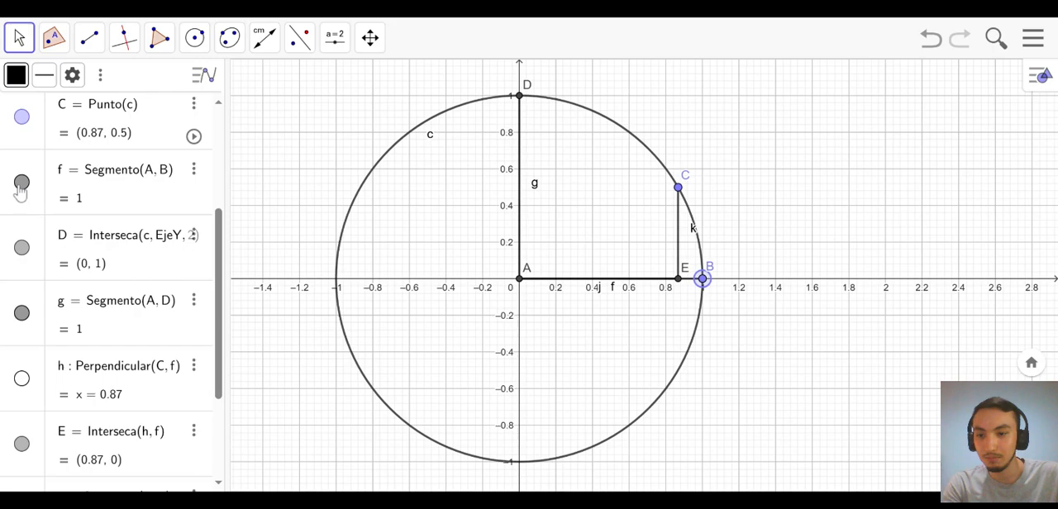
left_click(21, 184)
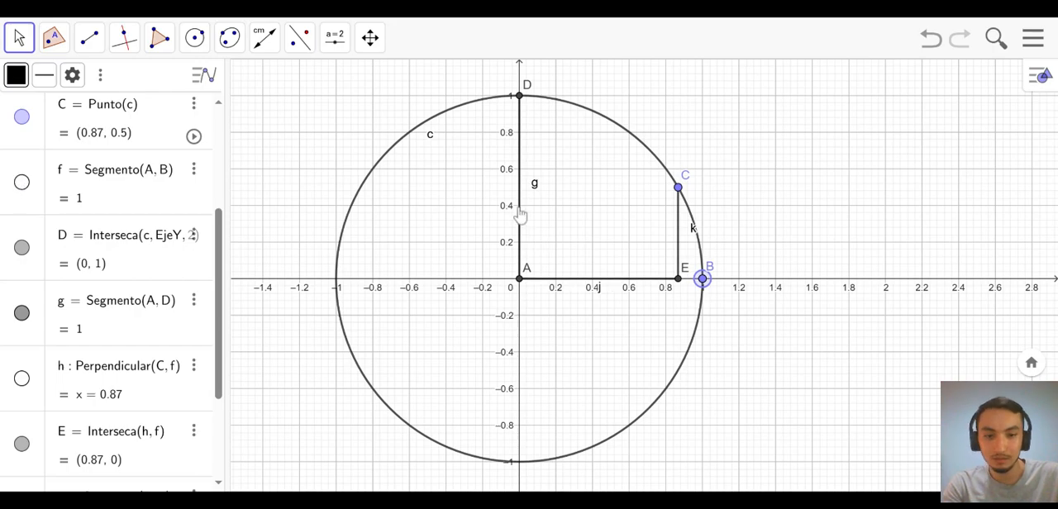
left_click(22, 315)
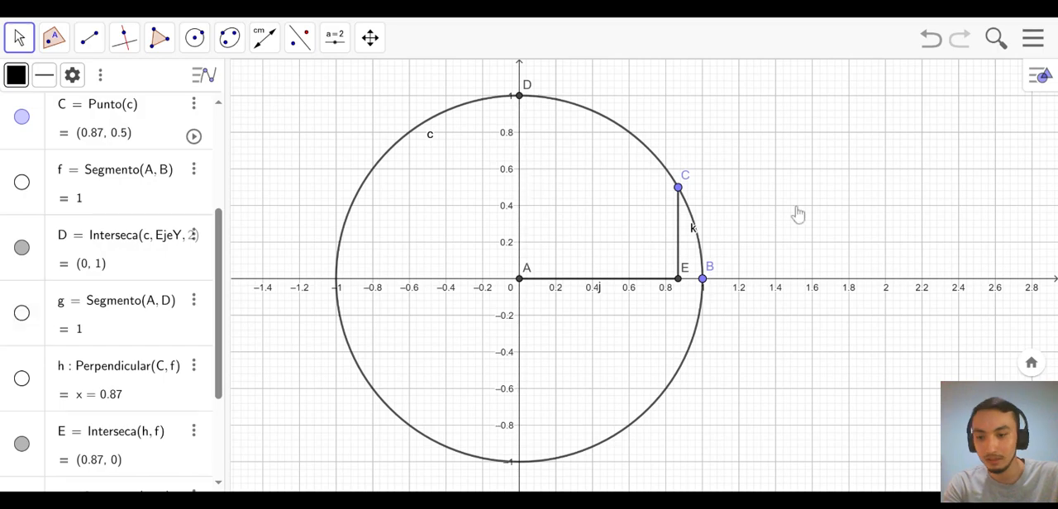
- Change the color of the vertical segment k, from E to C, to red
right_click(680, 243)
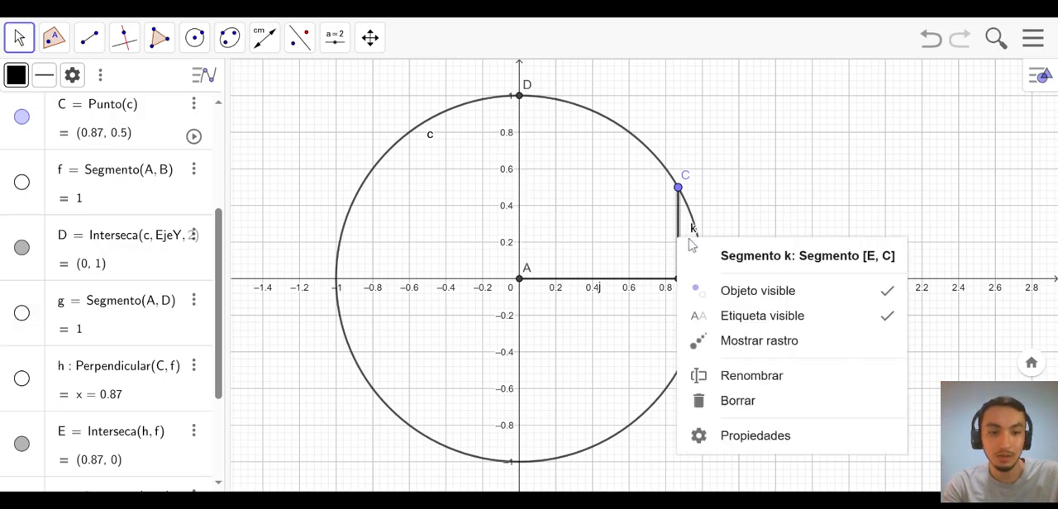
left_click(728, 435)
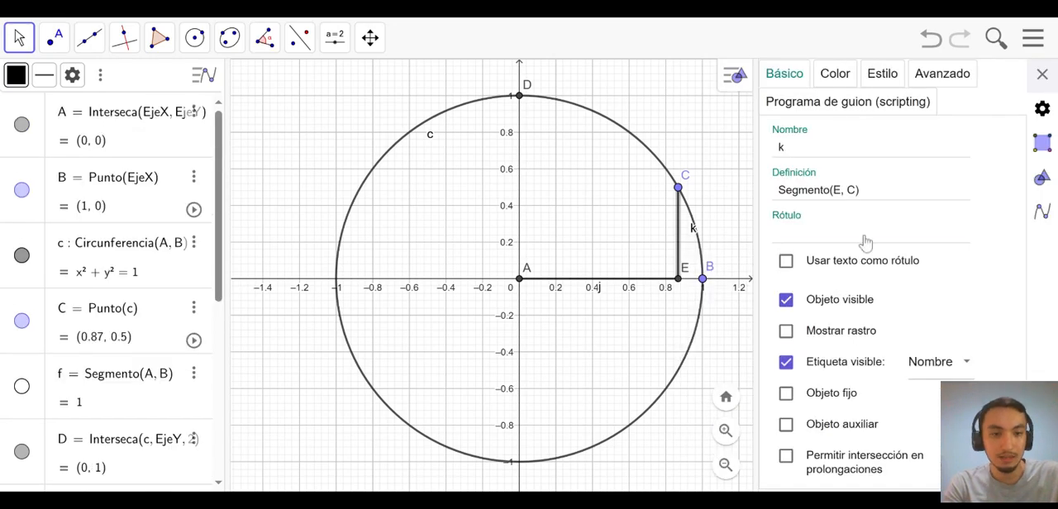
left_click(840, 76)
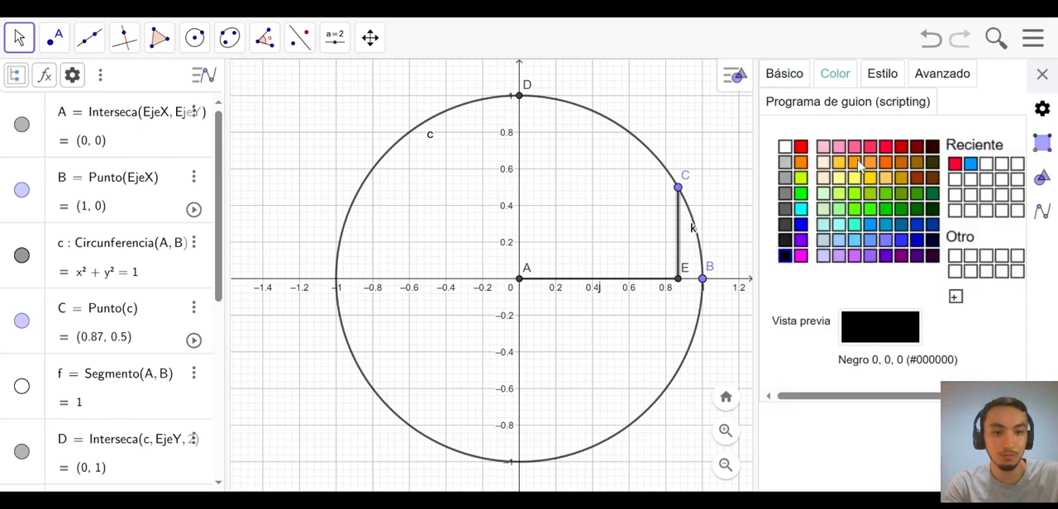
left_click(886, 147)
left_click(1043, 75)
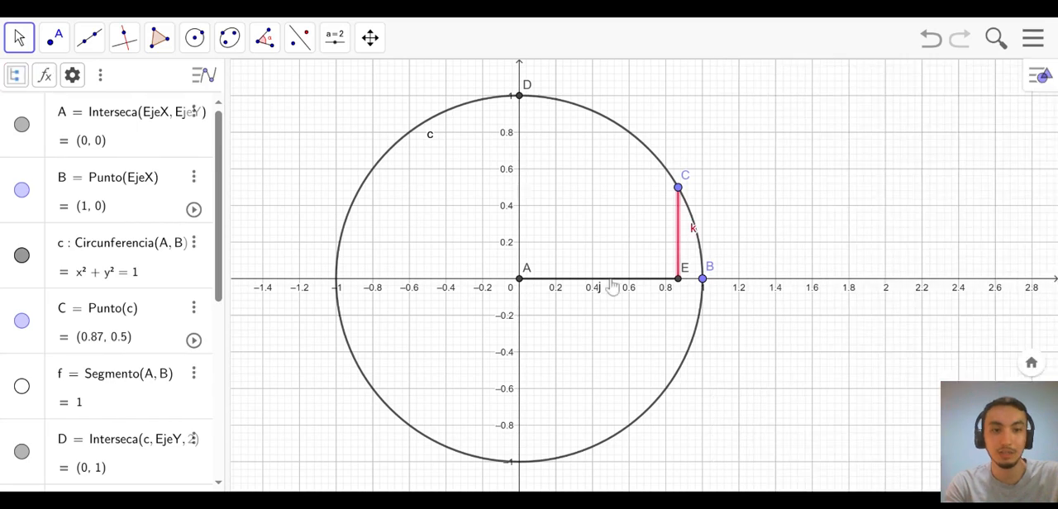
- Color the horizontal segment j, from A to E, blue, and move label j above its segment and label k to the left of its segment
right_click(612, 285)
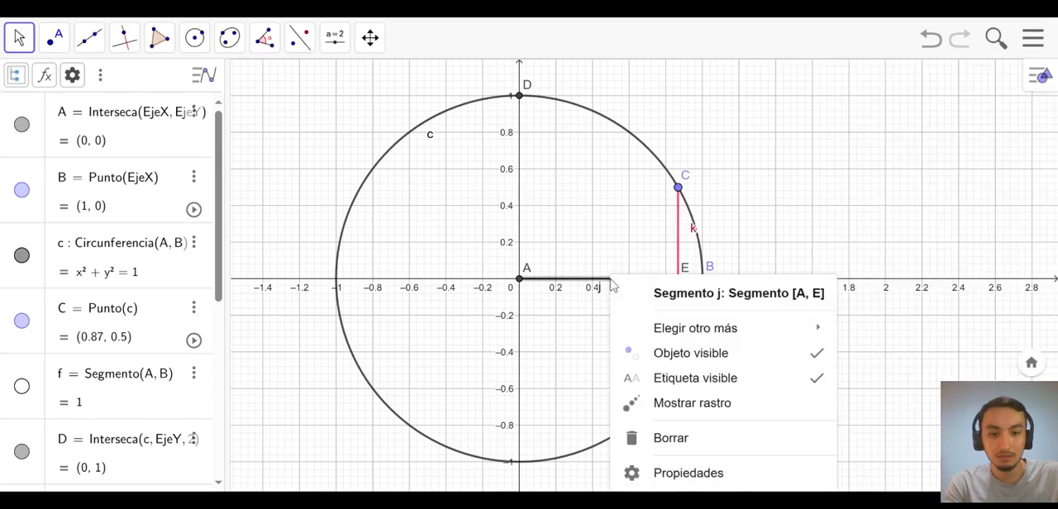
left_click(663, 471)
left_click(845, 76)
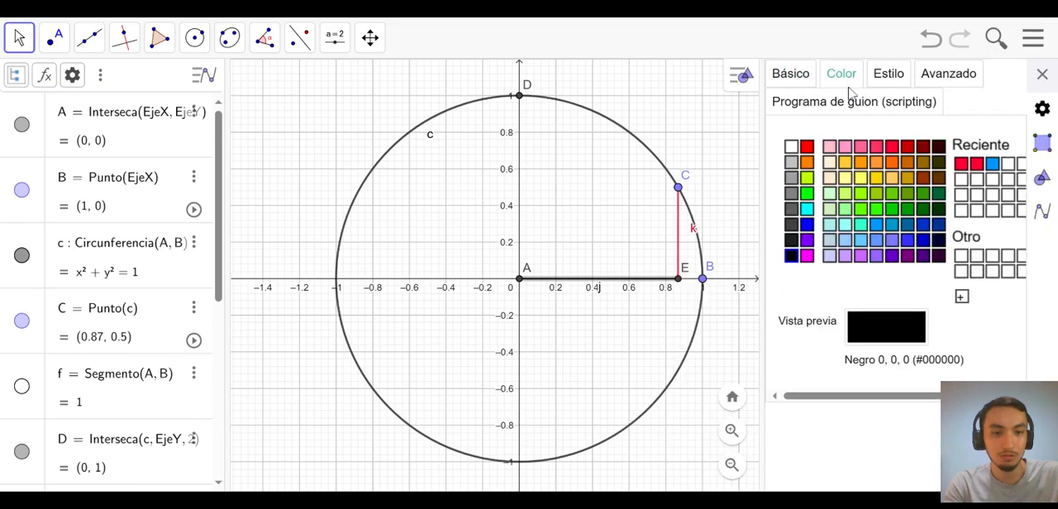
left_click(867, 237)
left_click(1041, 75)
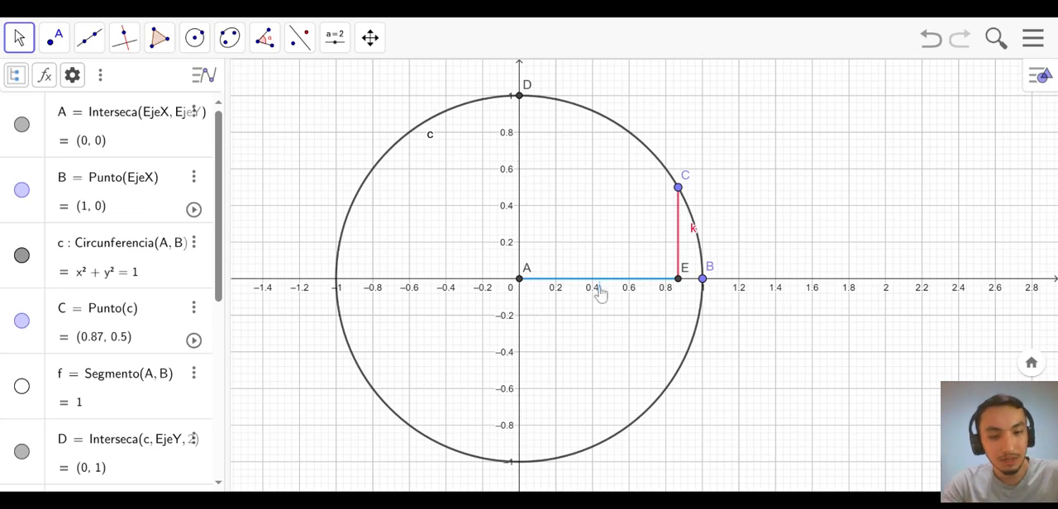
left_click_drag(601, 293, 602, 267)
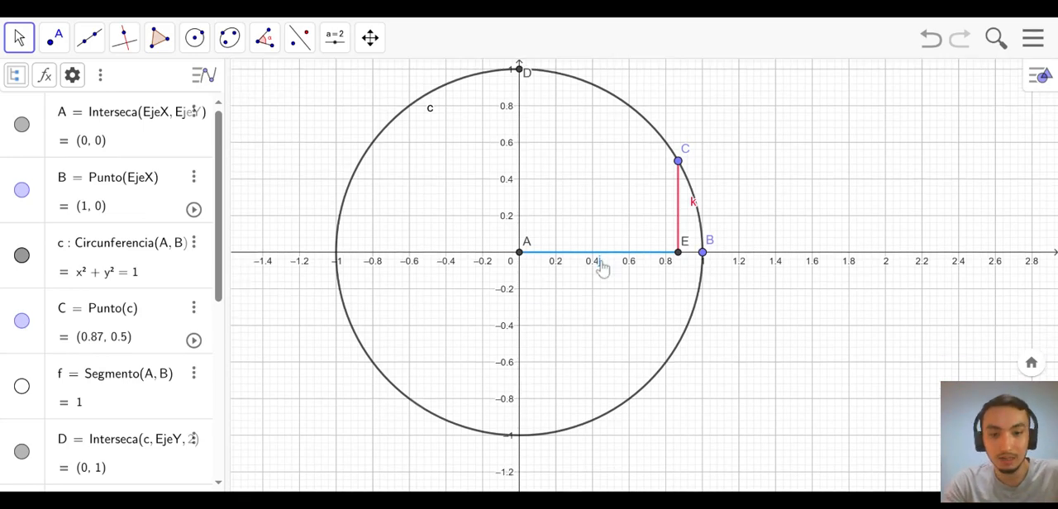
left_click_drag(694, 204, 665, 205)
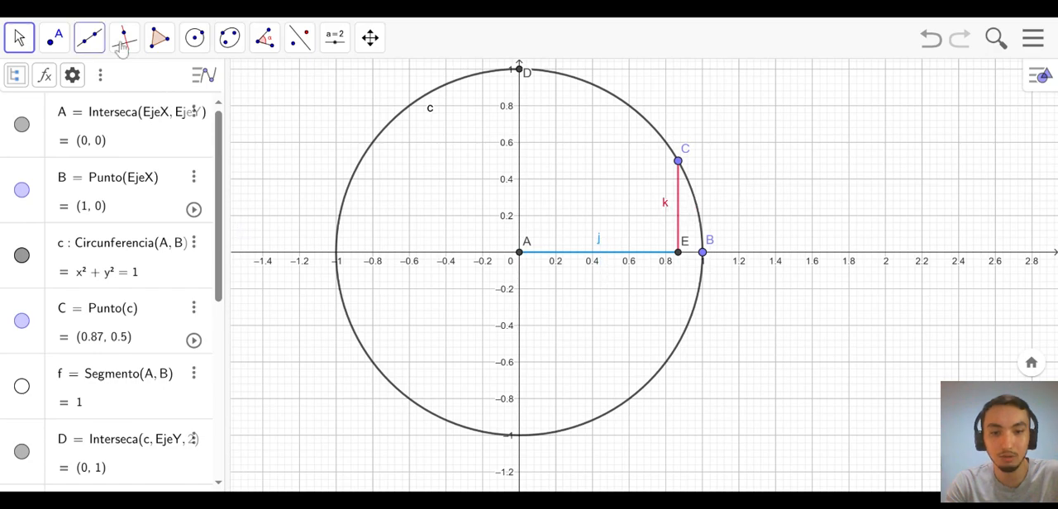
- Draw a segment from the center A to point C on the circle
left_click(87, 43)
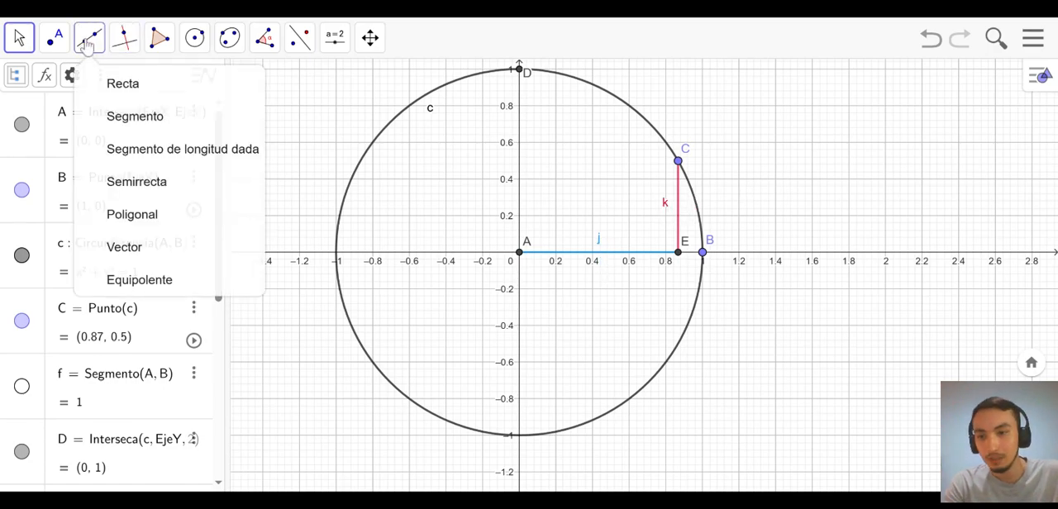
left_click(120, 118)
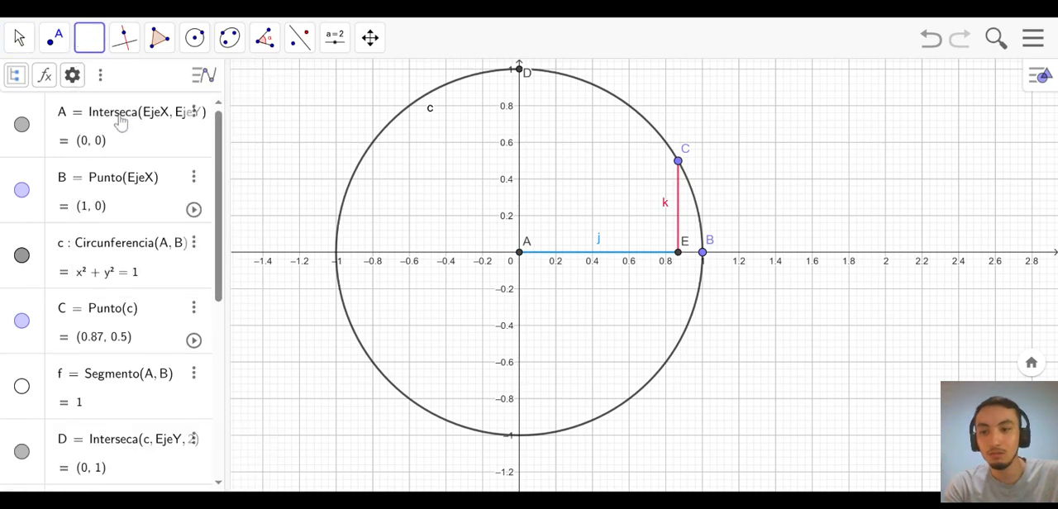
left_click(519, 252)
left_click(678, 160)
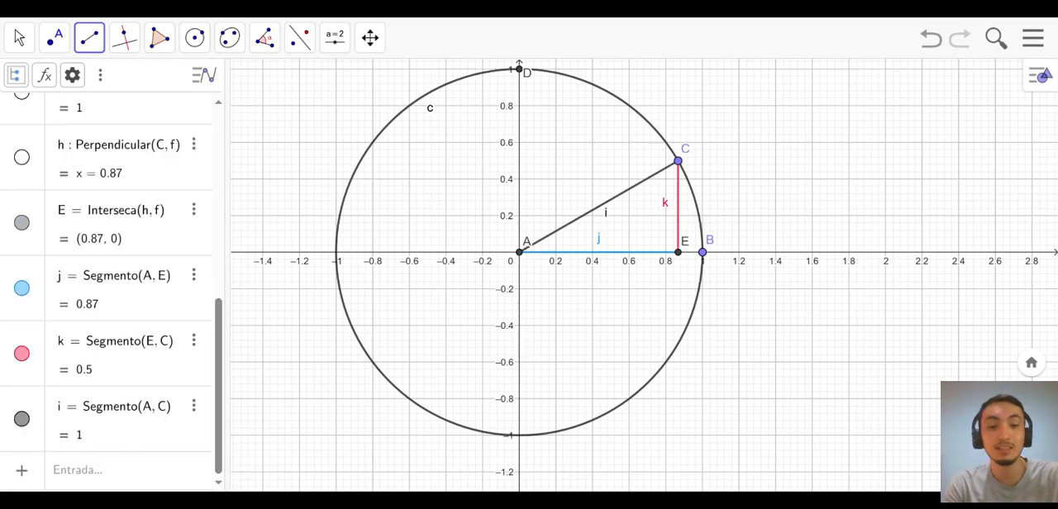
- Add a distance label between A and C with Distancia o Longitud, and delete that label
left_click(264, 39)
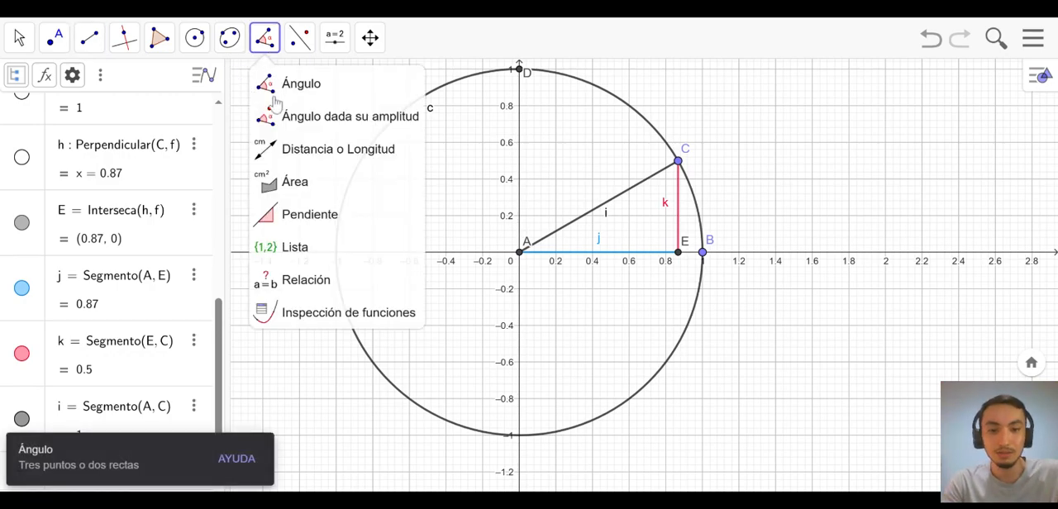
left_click(275, 157)
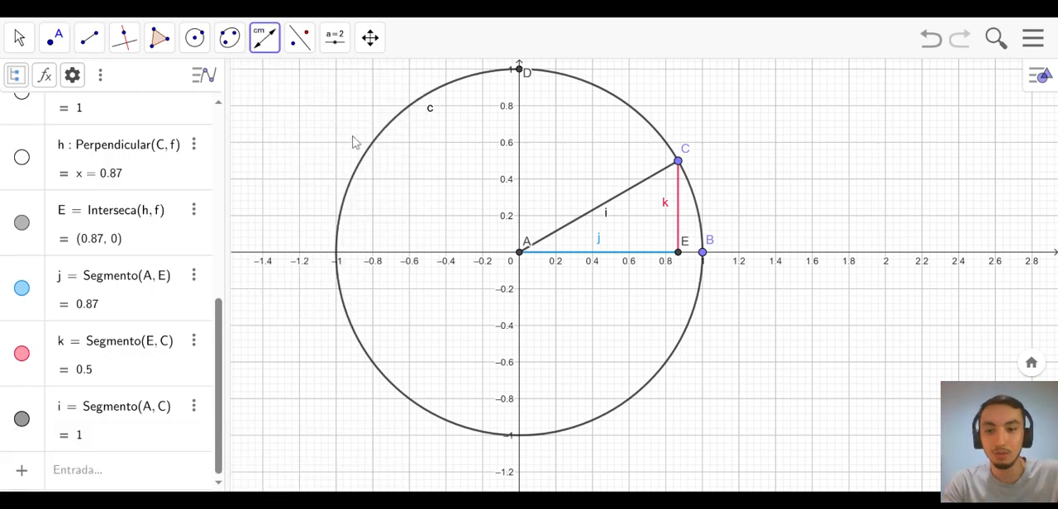
left_click(519, 251)
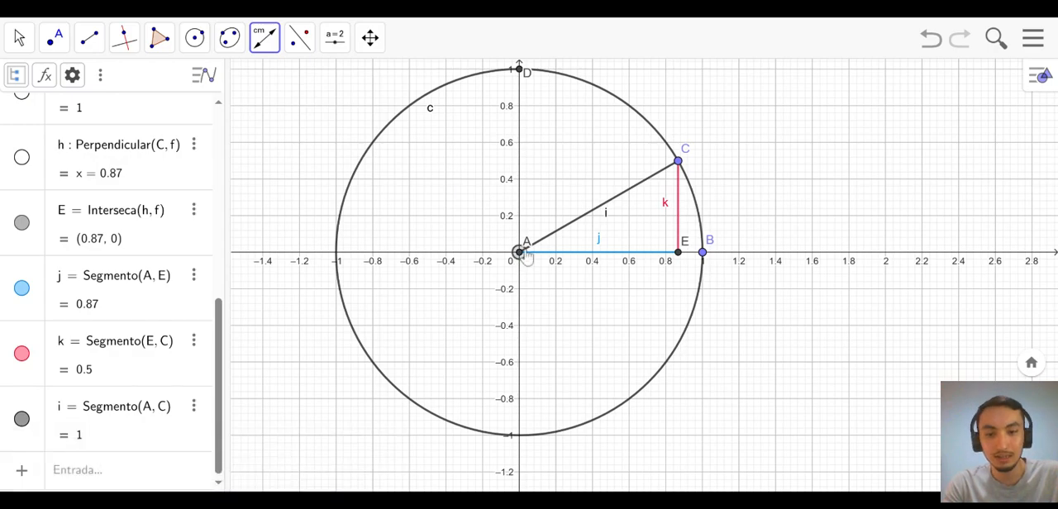
left_click(678, 162)
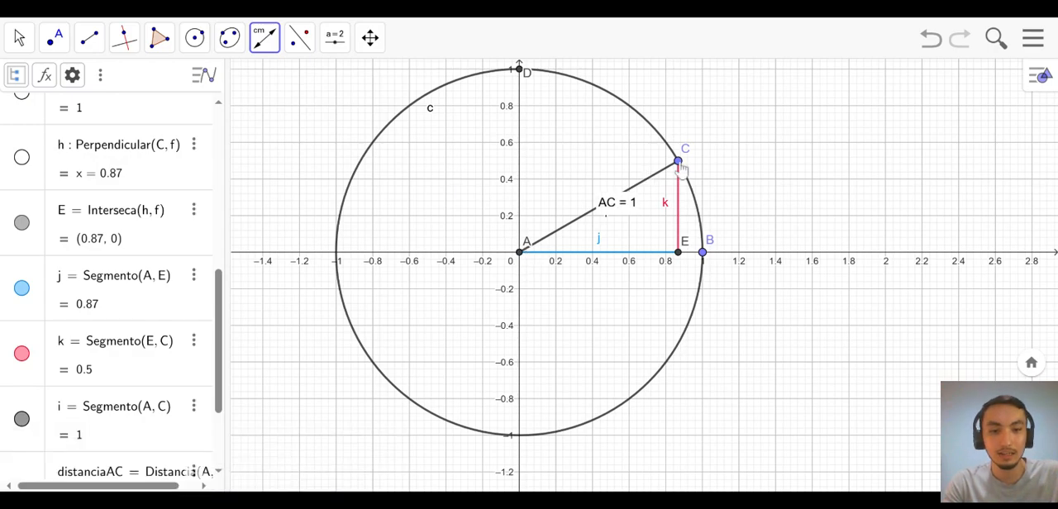
left_click(19, 37)
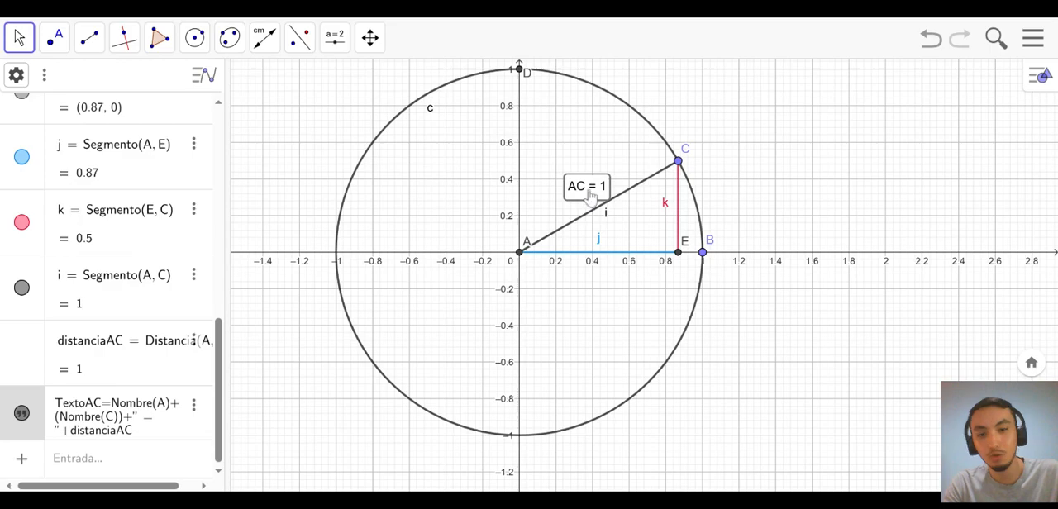
key("Delete")
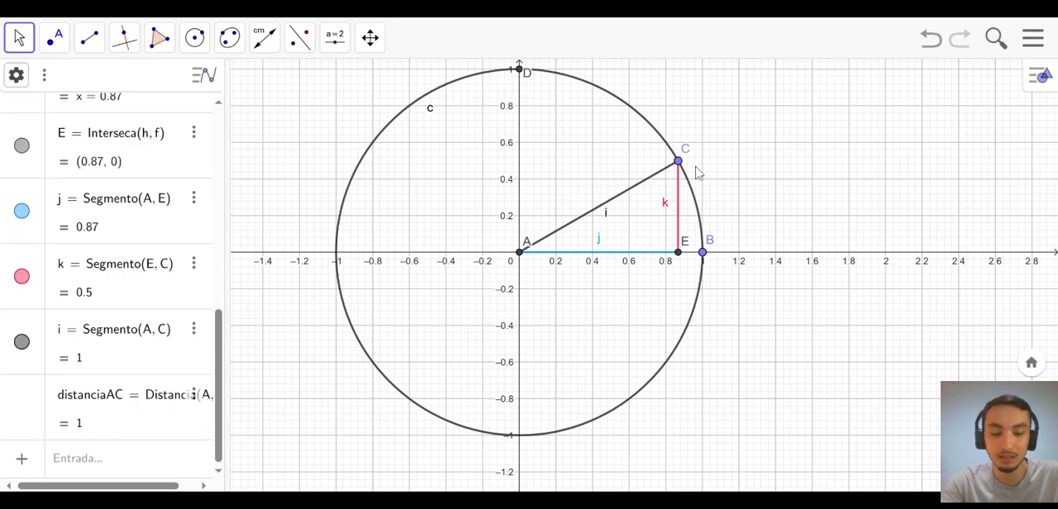
- Move point C along the circle to about (0.43, 0.9), add a distance label between A and C, and place it left of the radius
left_click_drag(678, 160, 598, 86)
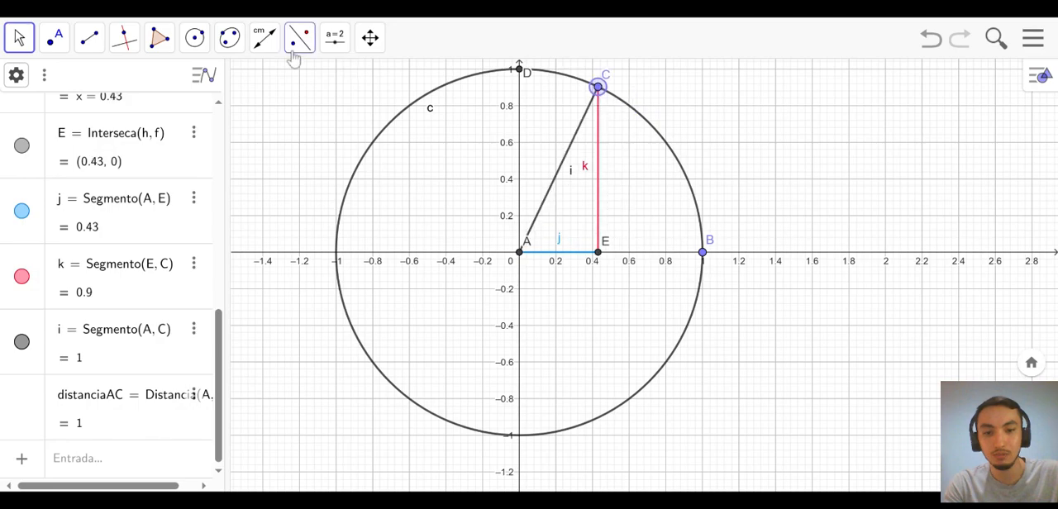
left_click(264, 38)
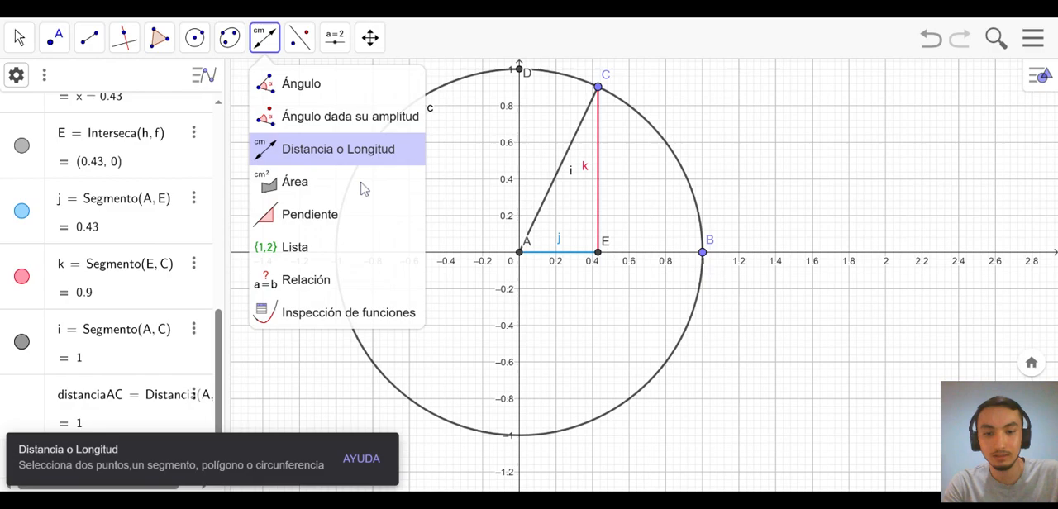
left_click(519, 252)
left_click(598, 88)
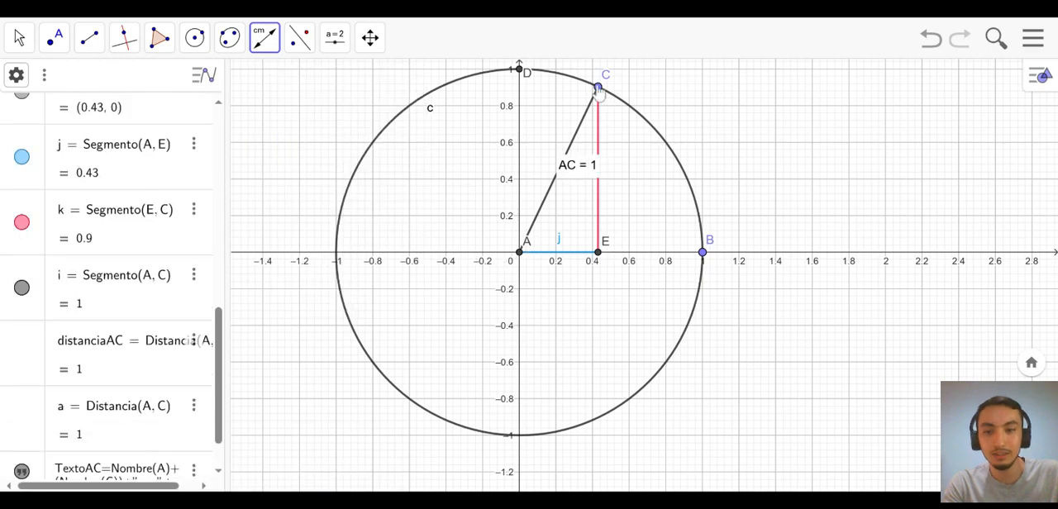
left_click(19, 37)
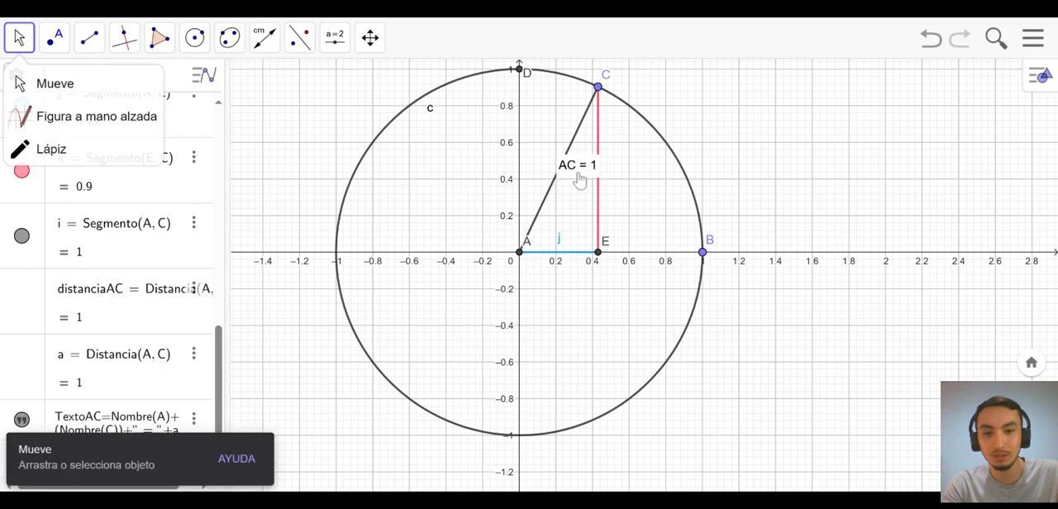
left_click_drag(580, 177, 517, 179)
- Move C below the x-axis and back to about (0.81, 0.59), repositioning the AC distance label beside the radius, and delete the label
left_click_drag(603, 96, 607, 364)
left_click_drag(518, 324, 529, 361)
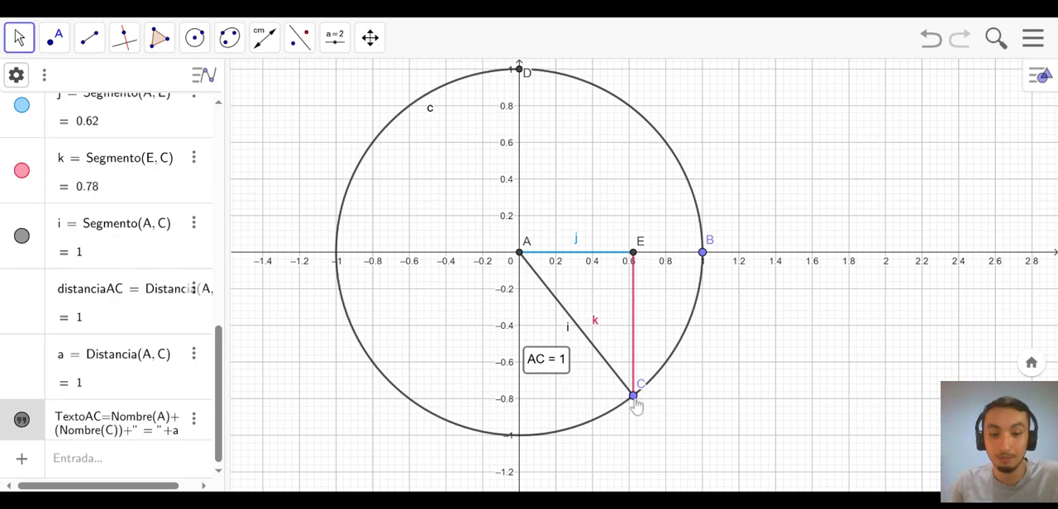
left_click_drag(634, 397, 673, 144)
left_click_drag(569, 241, 569, 180)
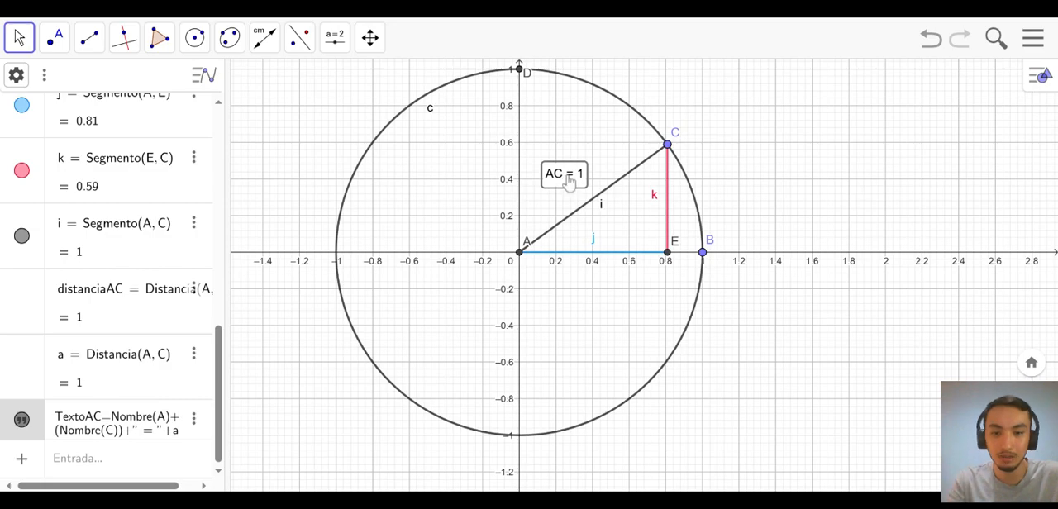
key("Delete")
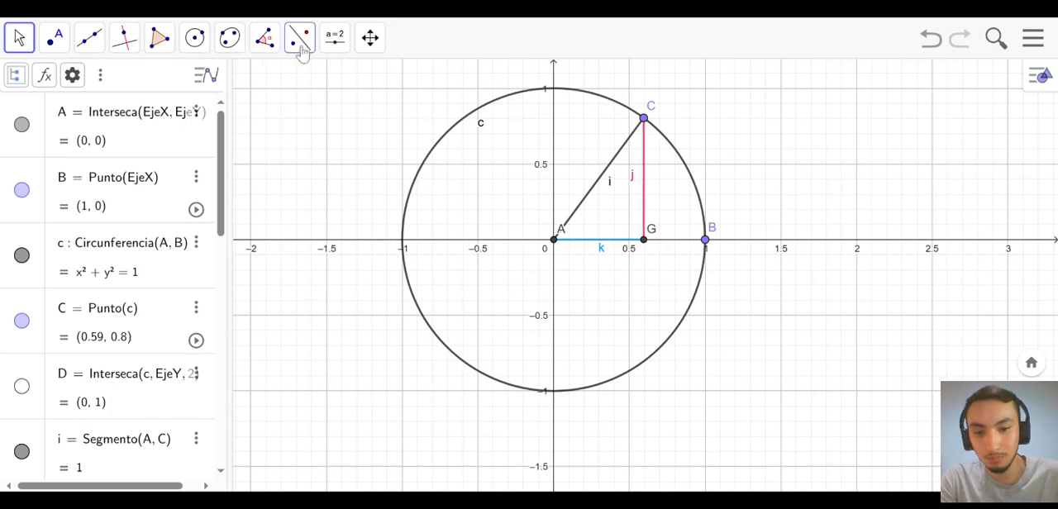
- Add a distance label between A and G with Distancia o Longitud, and place it below the blue segment
left_click(269, 43)
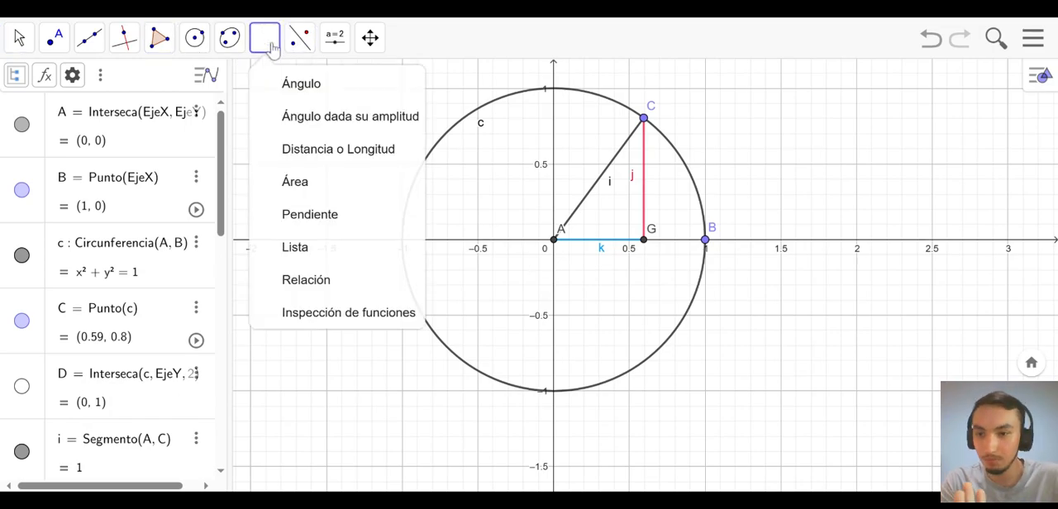
left_click(281, 161)
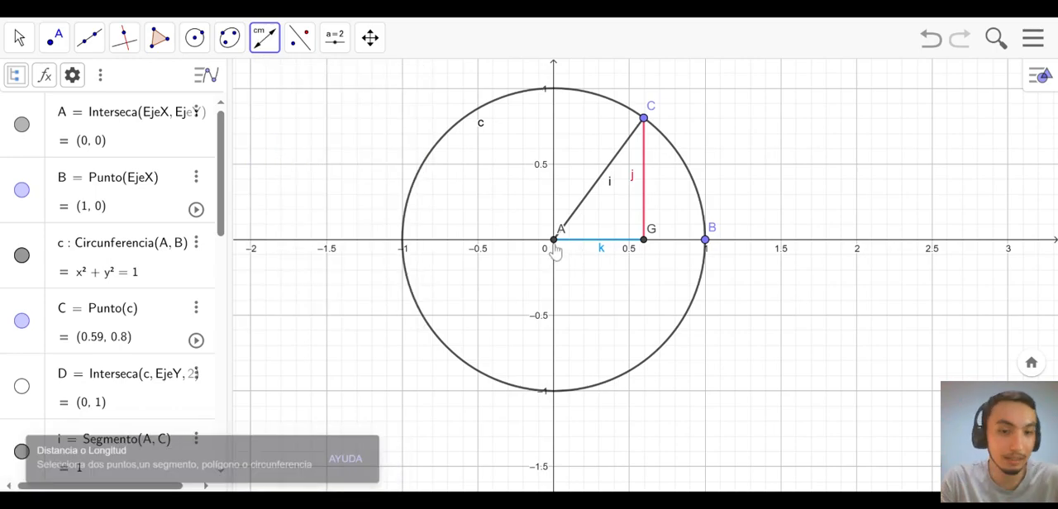
left_click(555, 250)
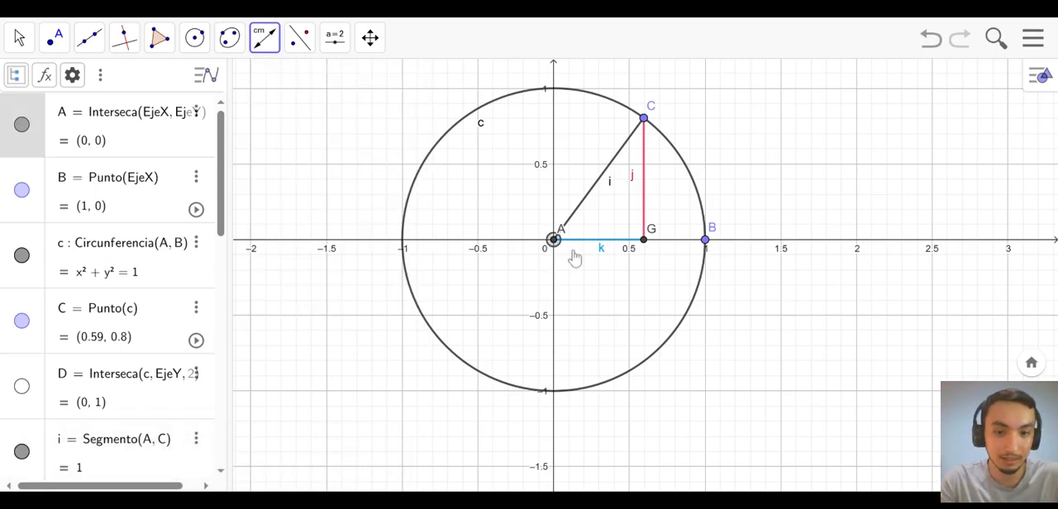
left_click(644, 245)
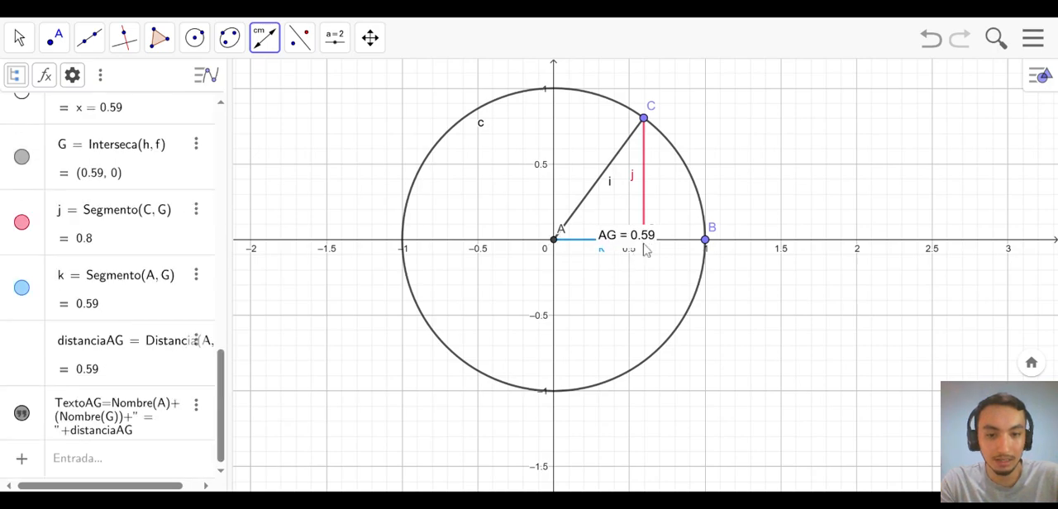
key("Escape")
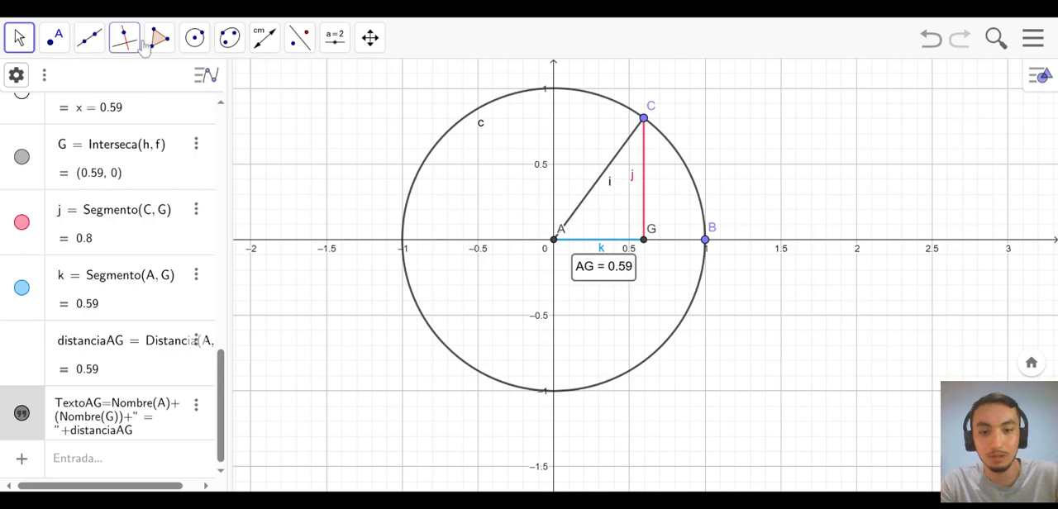
- Add a distance label between G and C with Distancia o Longitud, and return to the Mueve tool
left_click(333, 39)
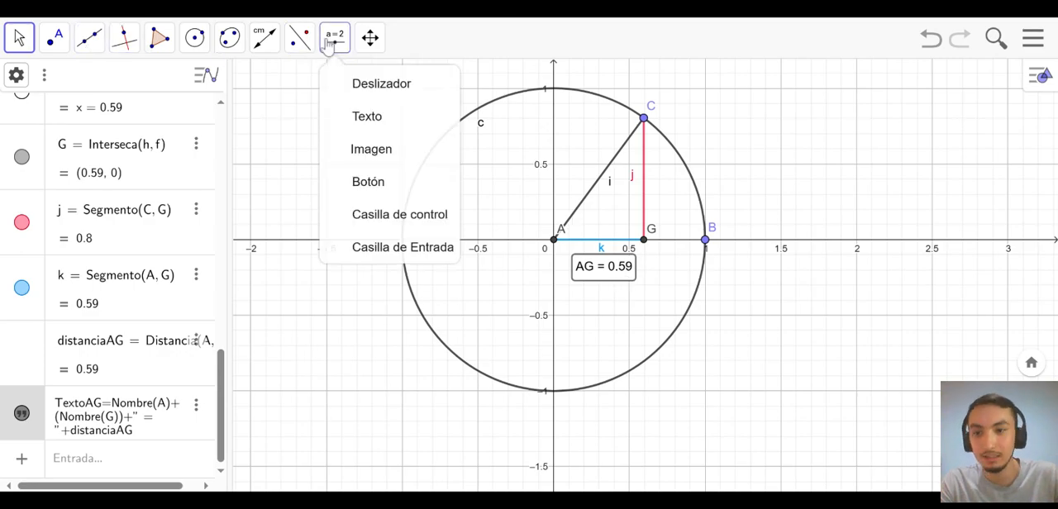
mouse_move(258, 45)
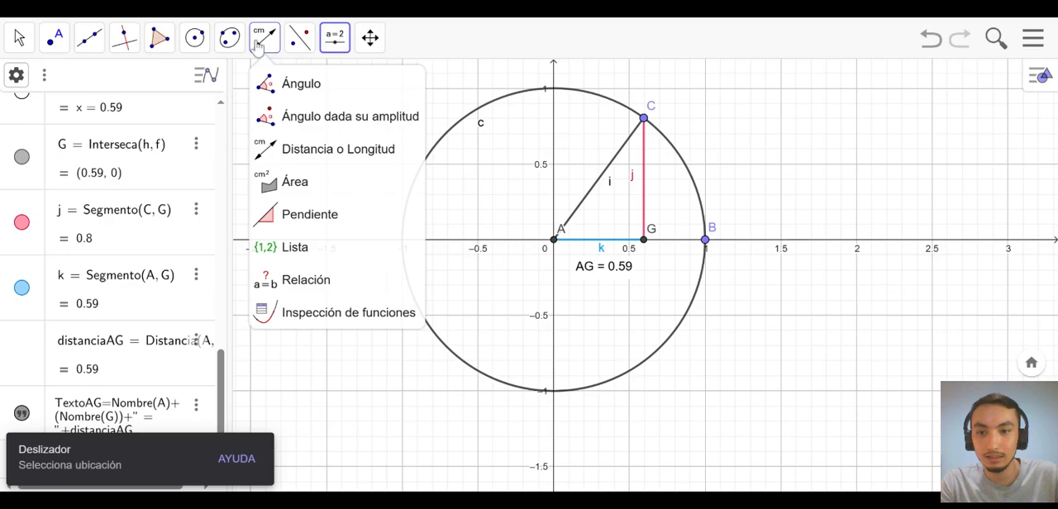
left_click(338, 149)
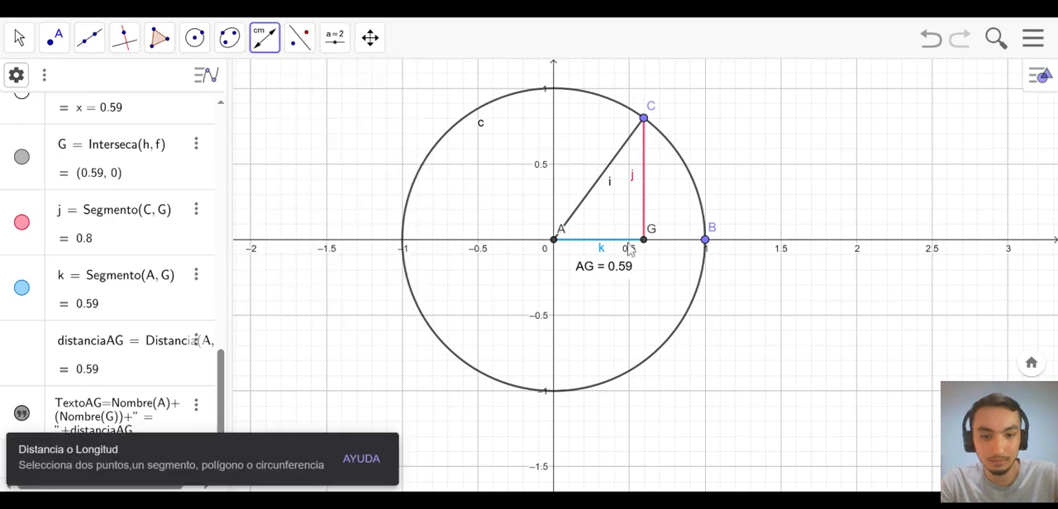
left_click(643, 239)
left_click(644, 119)
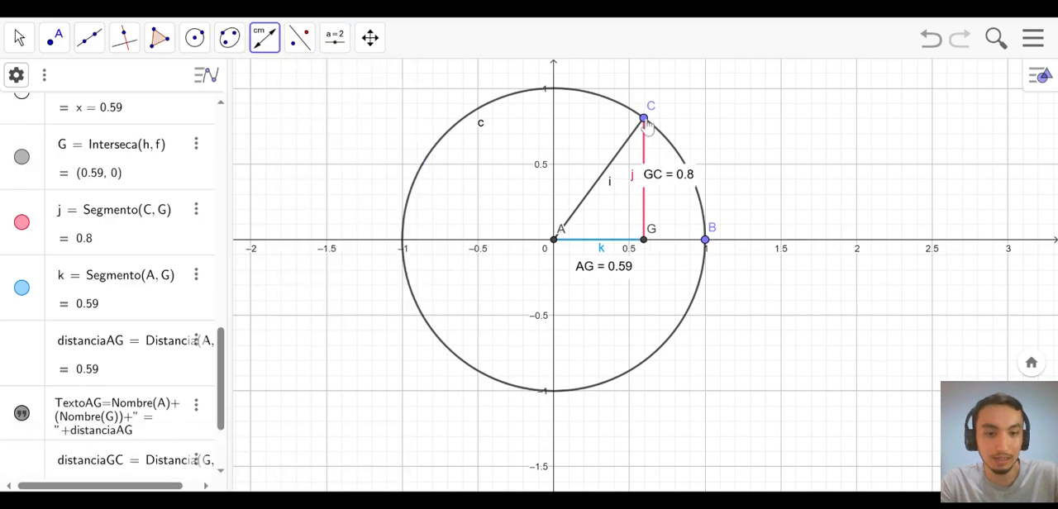
left_click(15, 39)
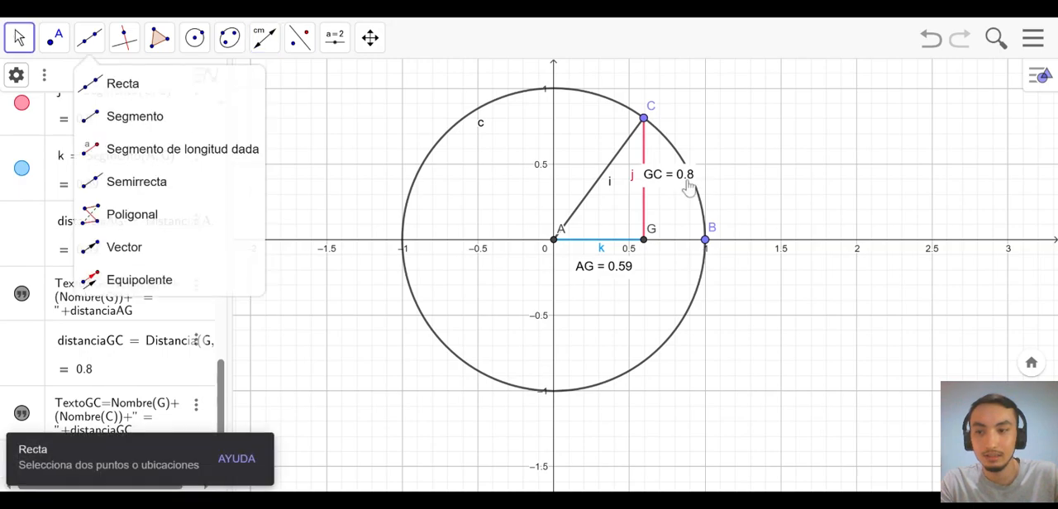
- Place the GC distance label to the right of the red segment and move C along the circle to about (0.38, 0.92)
left_click_drag(699, 178, 742, 177)
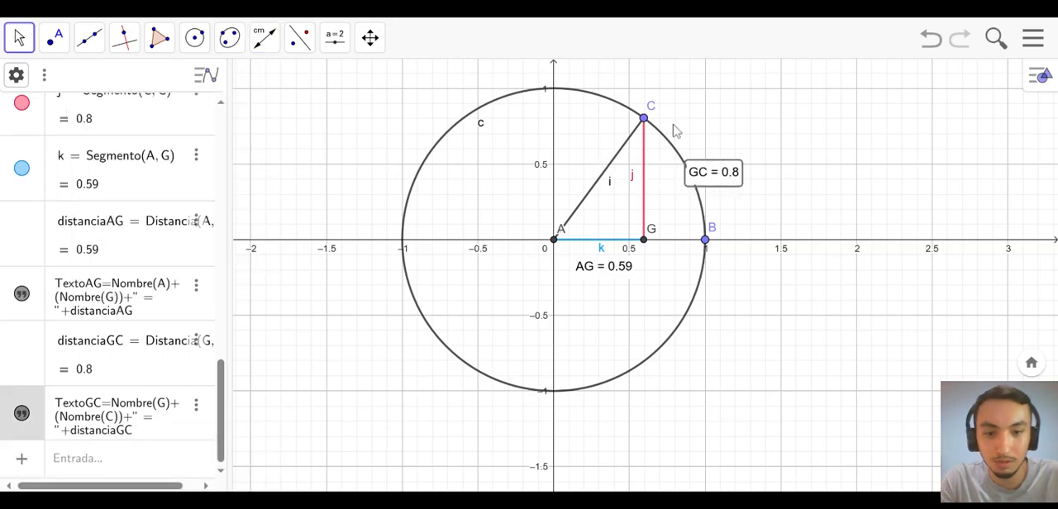
left_click(643, 119)
left_click_drag(643, 118, 645, 118)
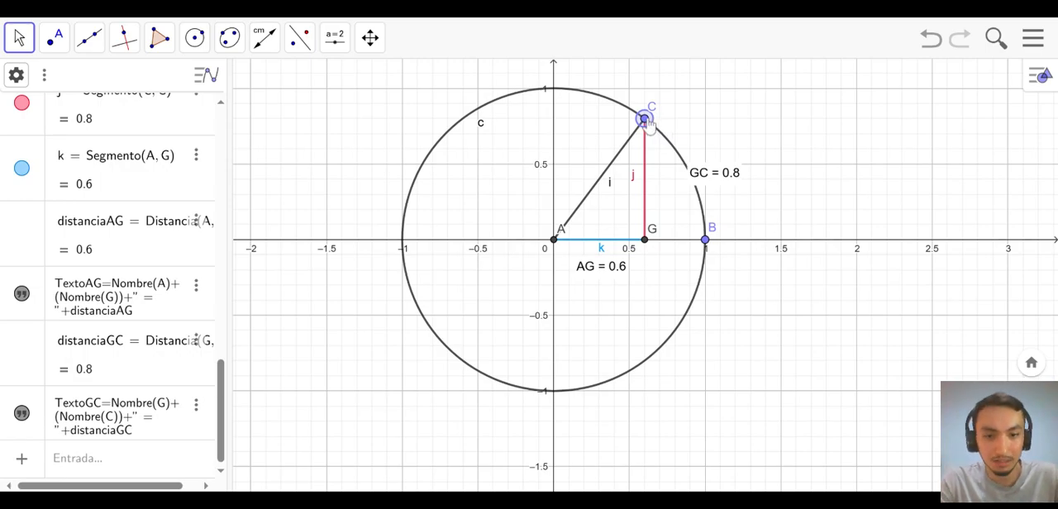
left_click_drag(650, 121, 612, 168)
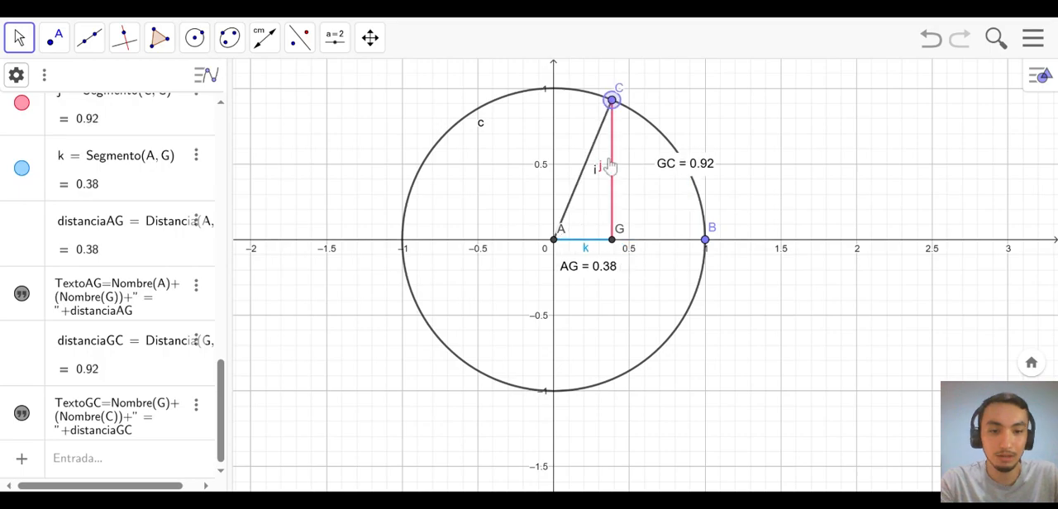
- Delete the GC and AG distance labels and move C along the circle to about (0.7, 0.71)
left_click(683, 165)
key("Delete")
left_click(590, 271)
key("Delete")
left_click_drag(614, 106, 659, 132)
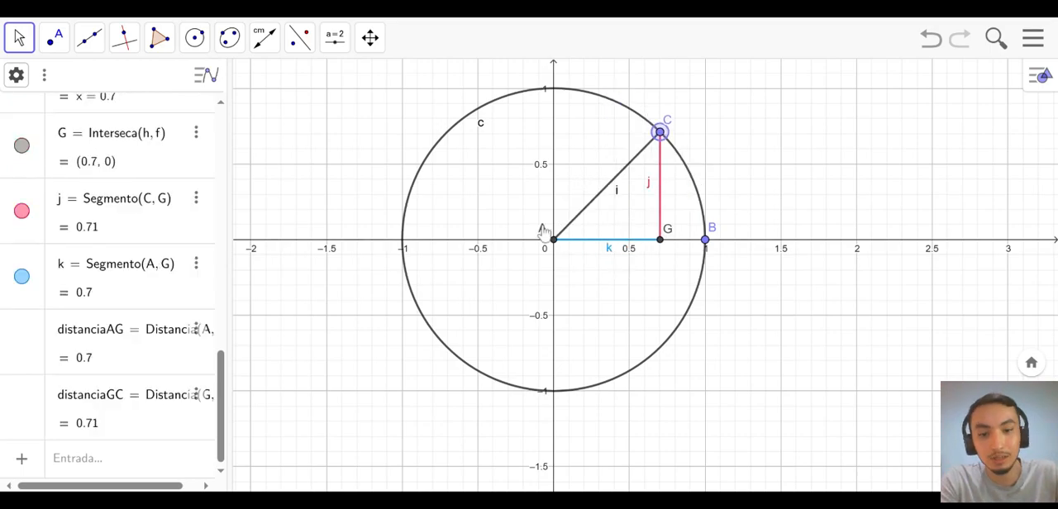
left_click(658, 226)
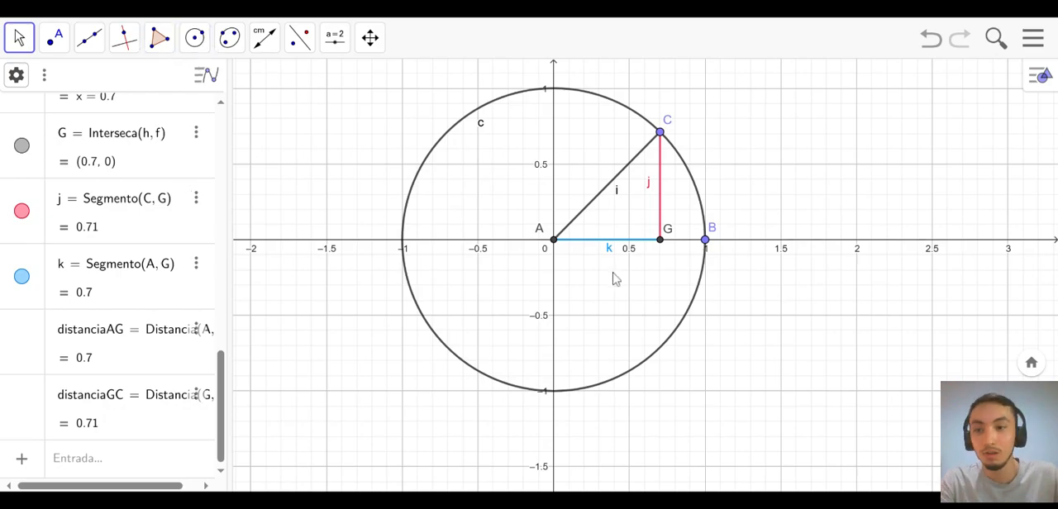
- Measure the angle B-A-C with the Ángulo tool and place its label inside the triangle, clear of the arc
left_click(265, 39)
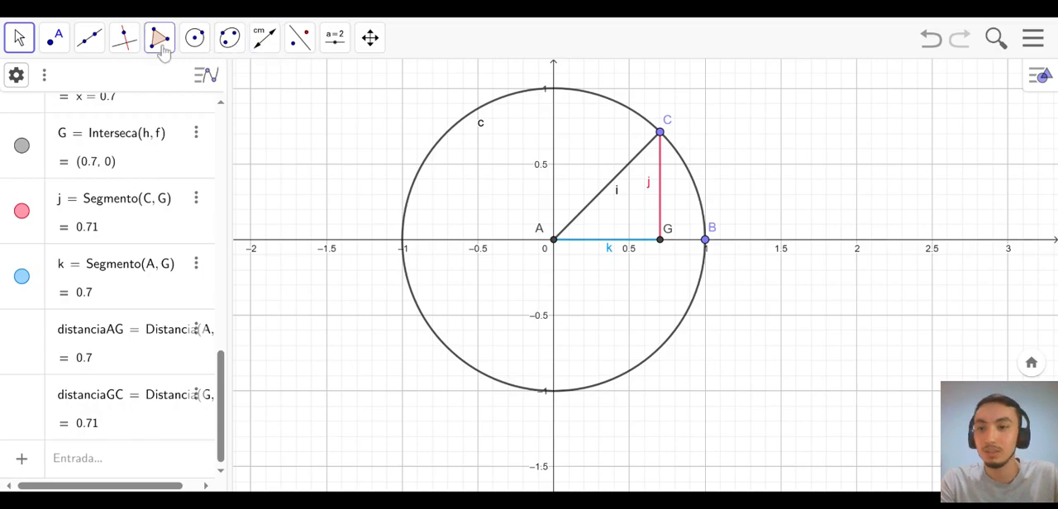
left_click(272, 42)
left_click(273, 41)
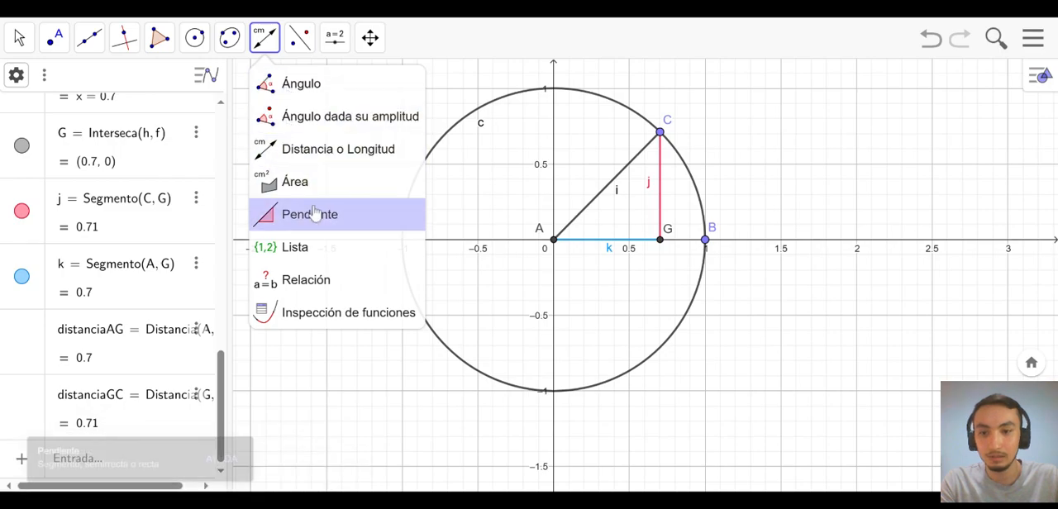
left_click(327, 83)
left_click(704, 240)
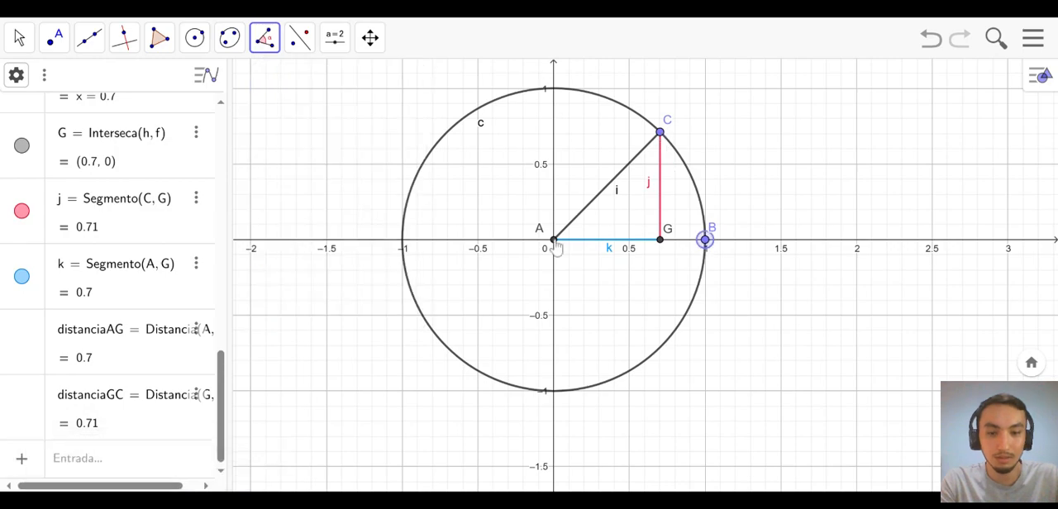
left_click(555, 240)
left_click(660, 133)
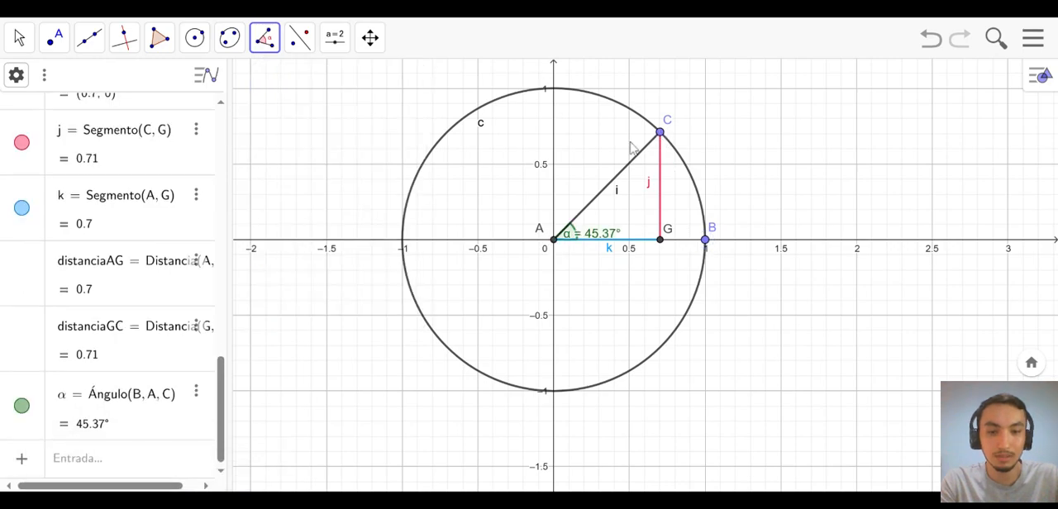
left_click(19, 38)
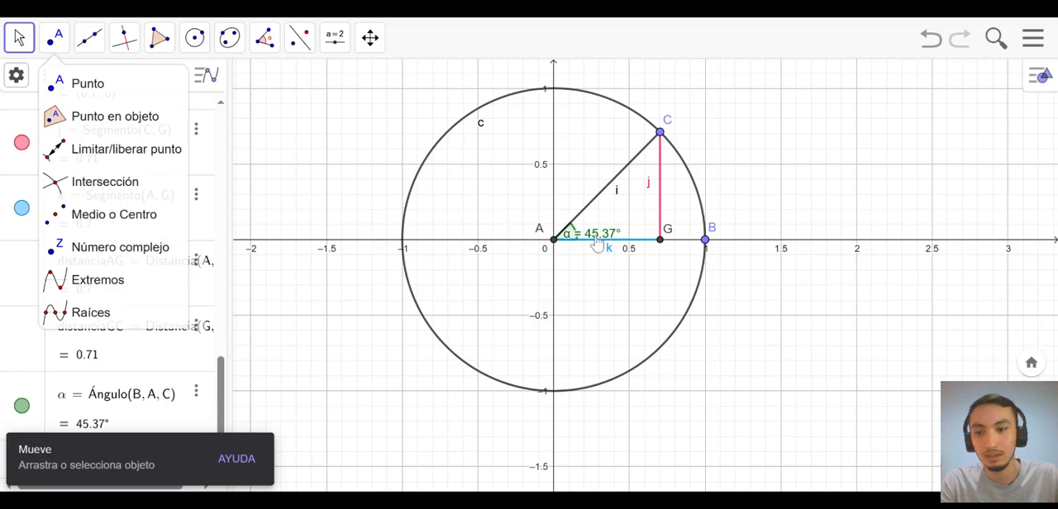
left_click_drag(595, 238, 614, 226)
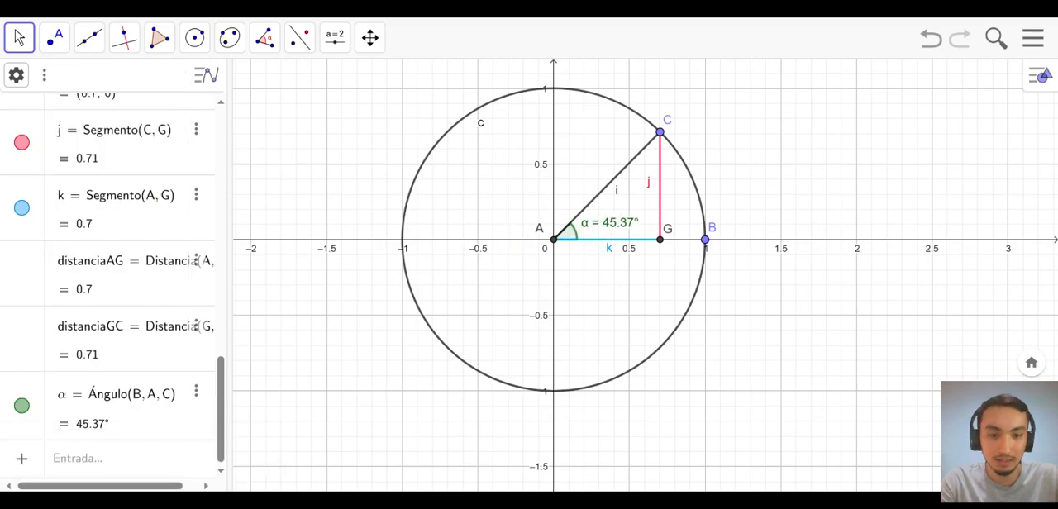
- Move C along the circle to 45°, down to 0° at B, up to about 25°, and back to 0°
left_click_drag(660, 146, 661, 151)
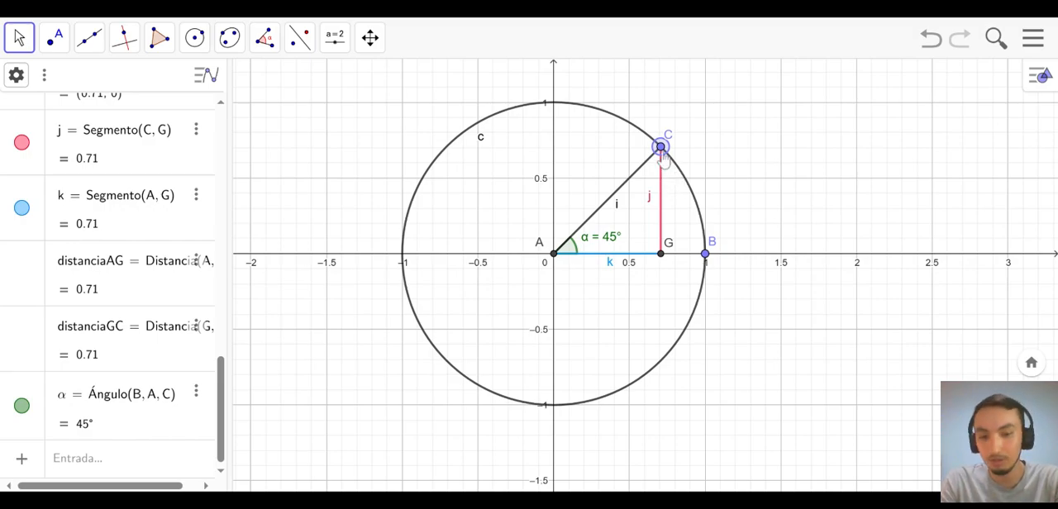
left_click_drag(662, 149, 704, 254)
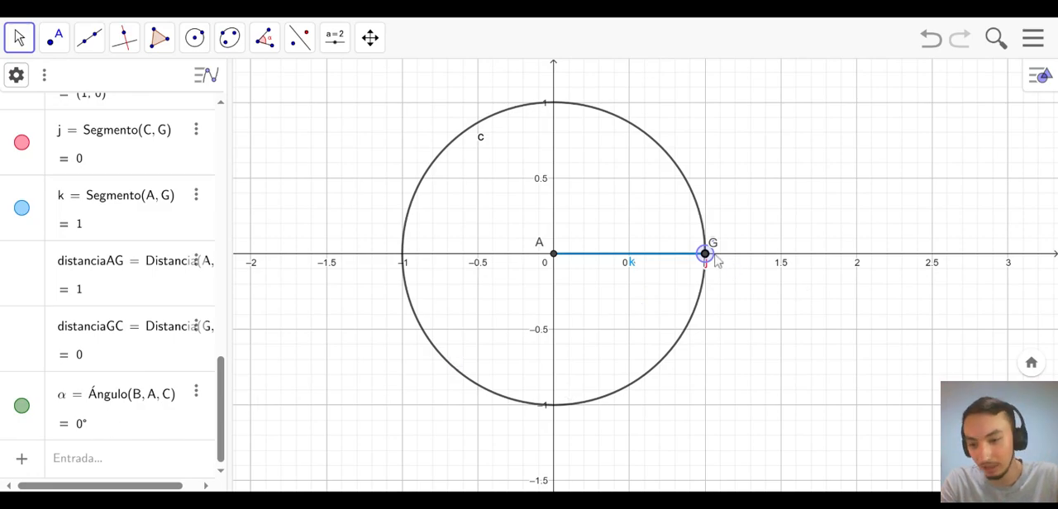
left_click_drag(716, 259, 716, 186)
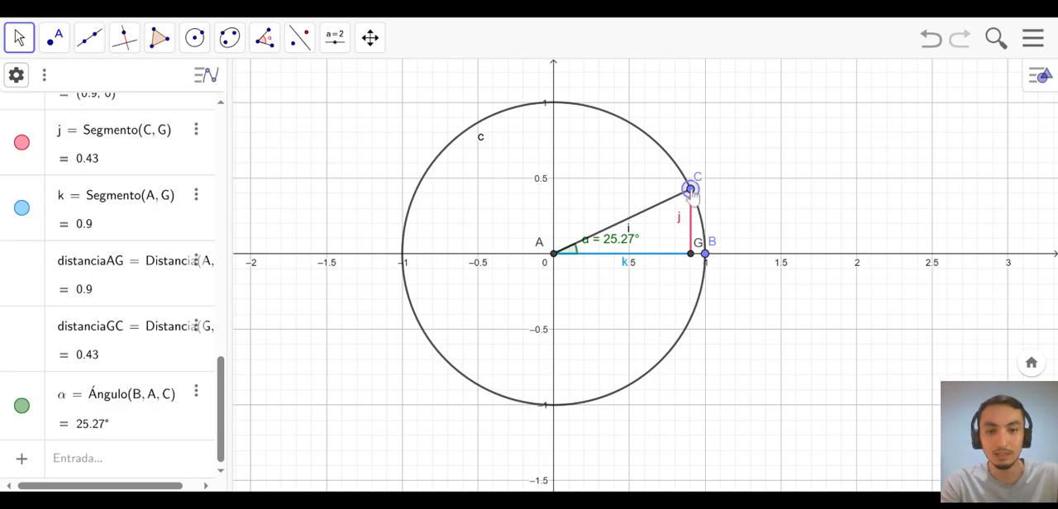
left_click_drag(692, 192, 699, 271)
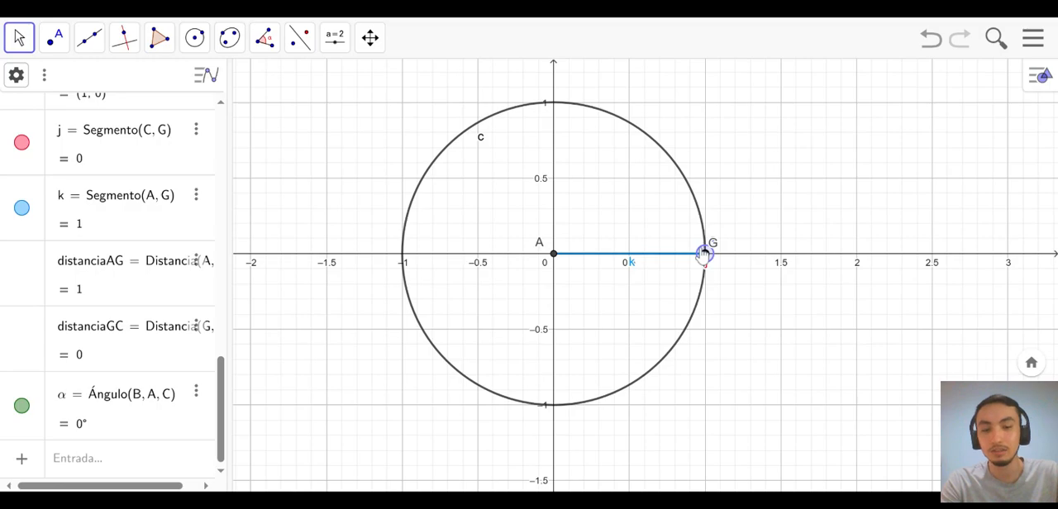
- Move C along the circle to an angle of about 30.12° and shift the angle label slightly away from the arc
left_click_drag(695, 201, 679, 186)
left_click(94, 465)
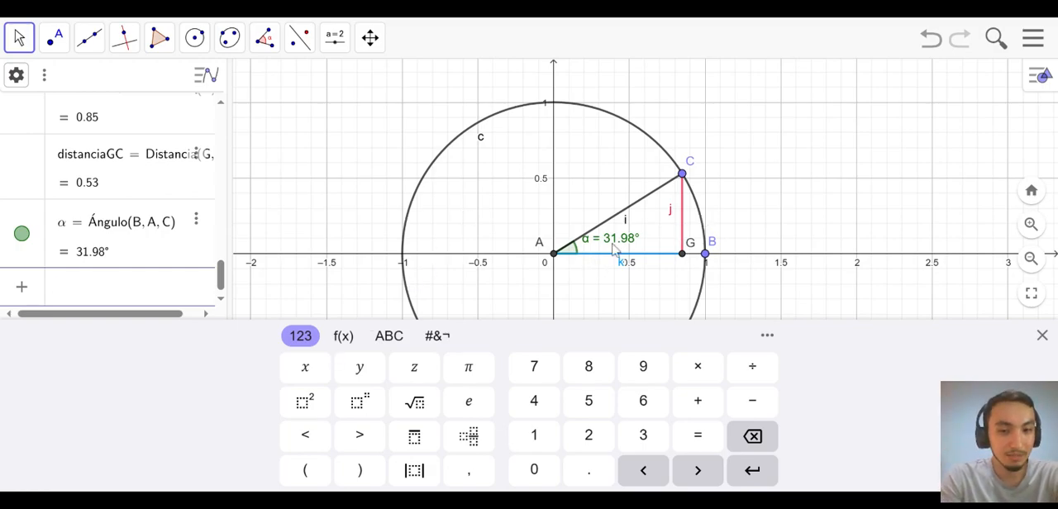
left_click(621, 240)
left_click_drag(621, 246, 624, 249)
left_click(624, 248)
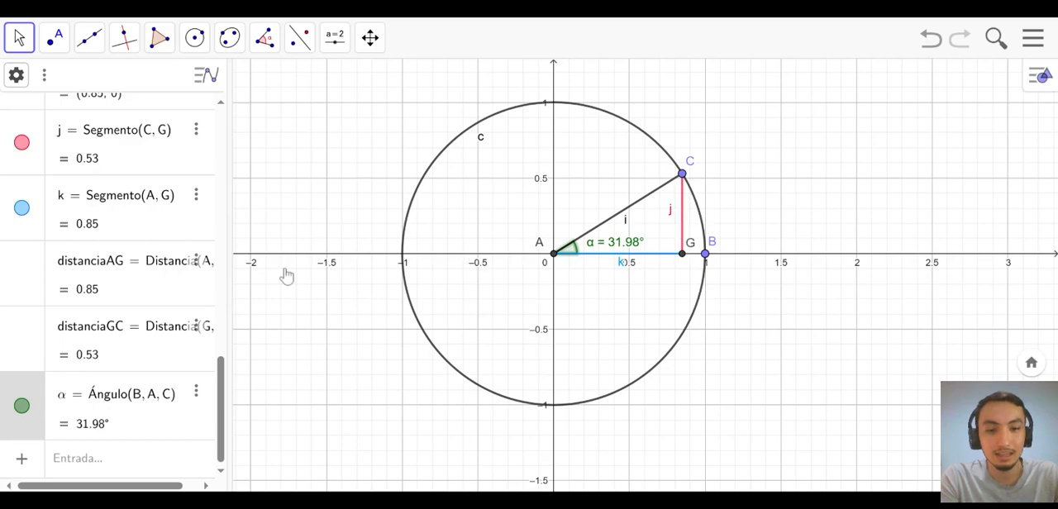
left_click_drag(682, 174, 685, 177)
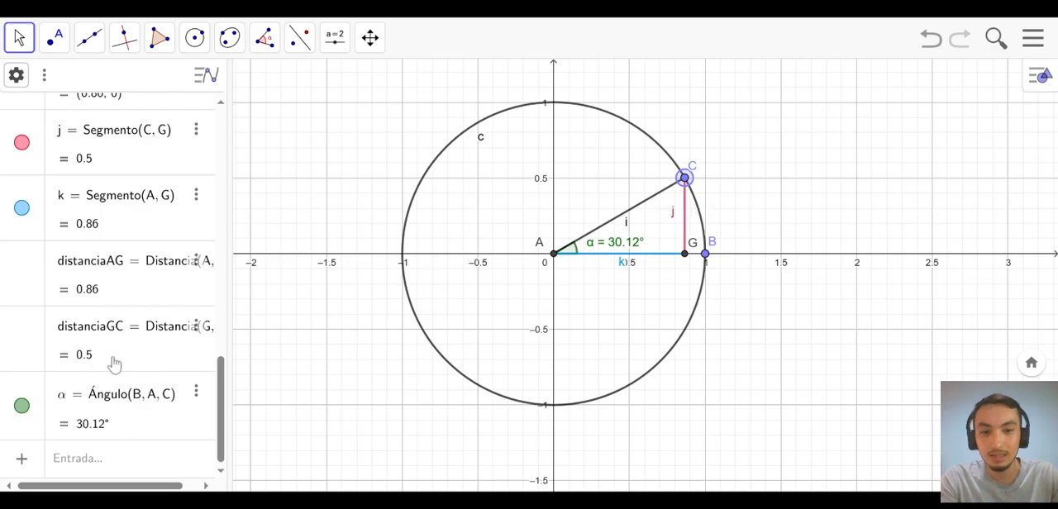
- Calculate sen(30.12°) in a new algebra entry
scroll(100, 277, "up", 8)
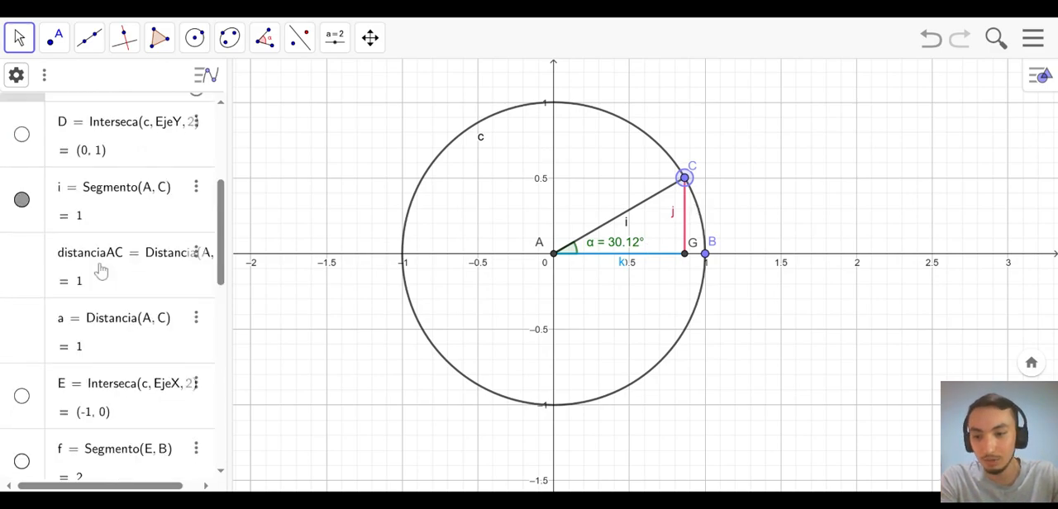
scroll(100, 271, "up", 5)
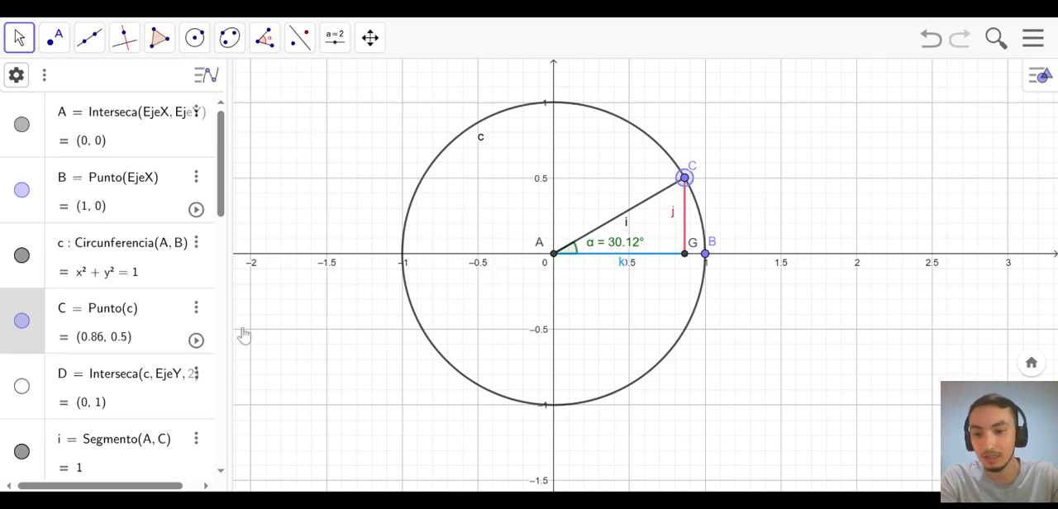
scroll(124, 348, "down", 10)
left_click(110, 460)
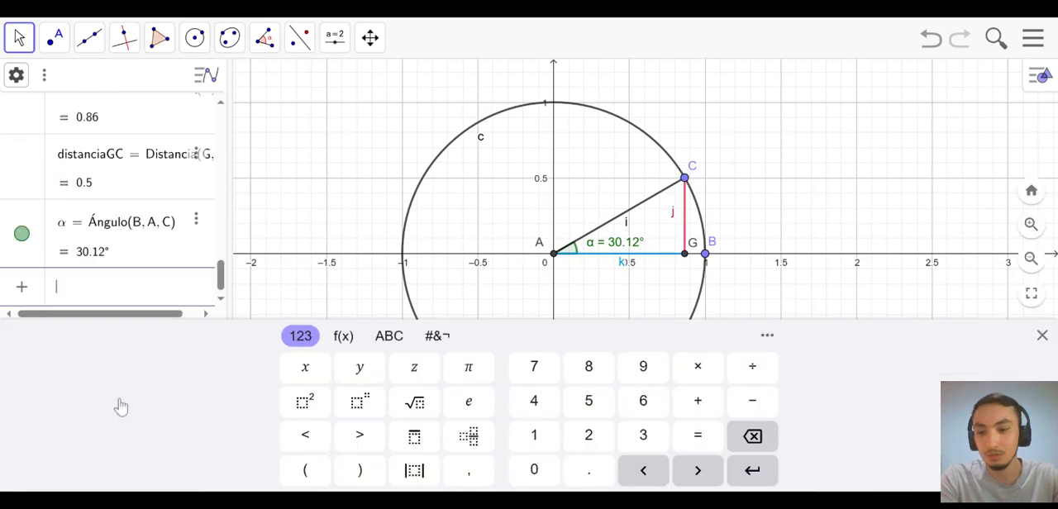
type("sen")
key("Return")
type("3")
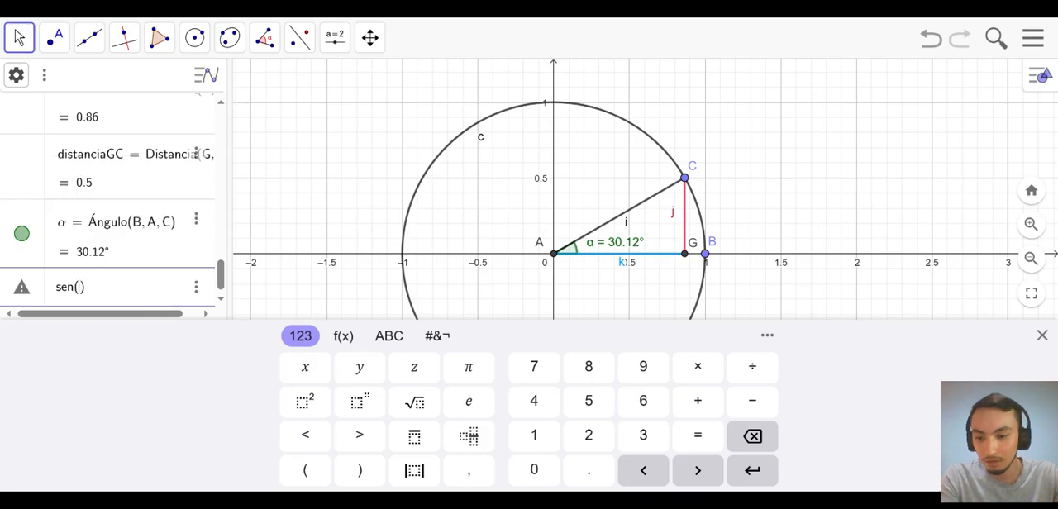
key("Return")
type("0.12")
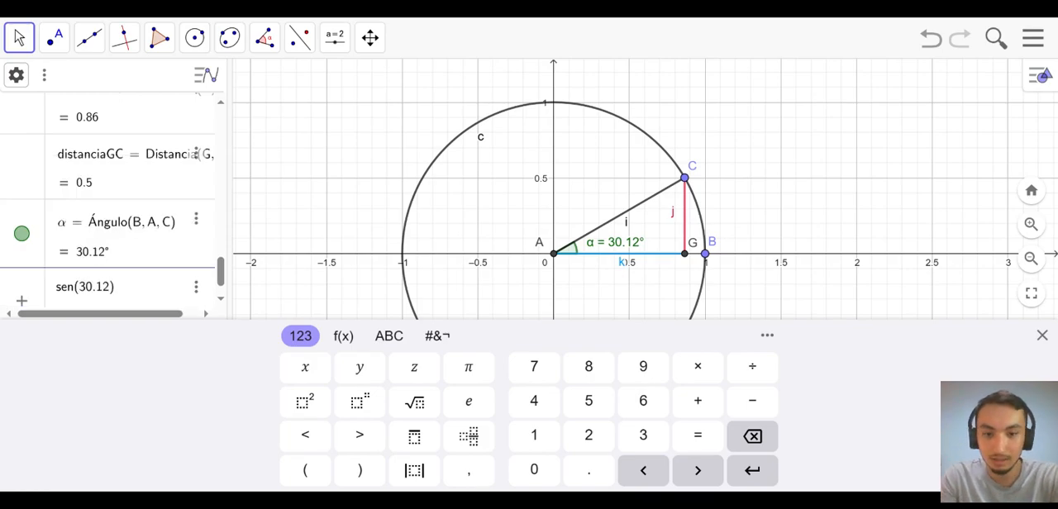
type("°")
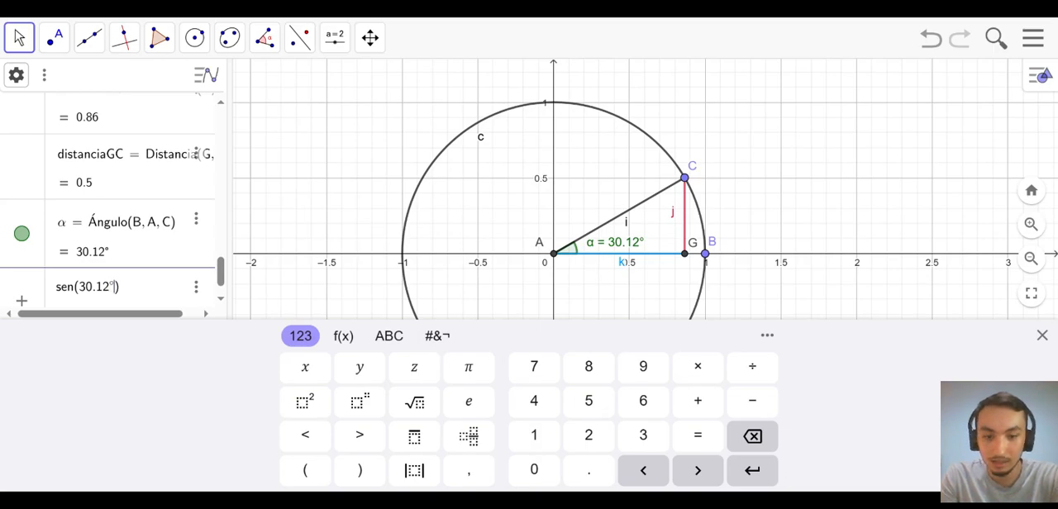
key("Return")
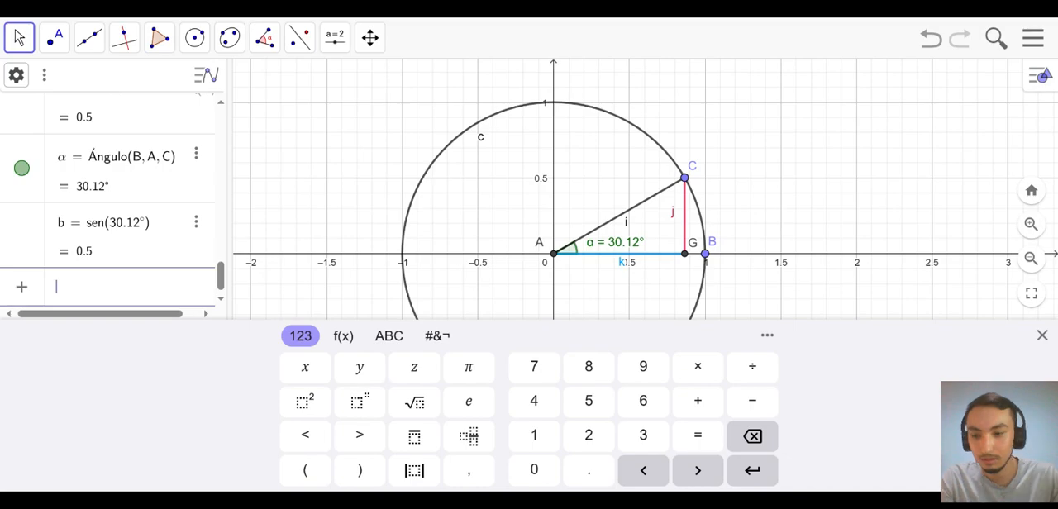
- Calculate 360 + 30 in a new algebra entry
type("360")
key("alt+o")
key("BackSpace")
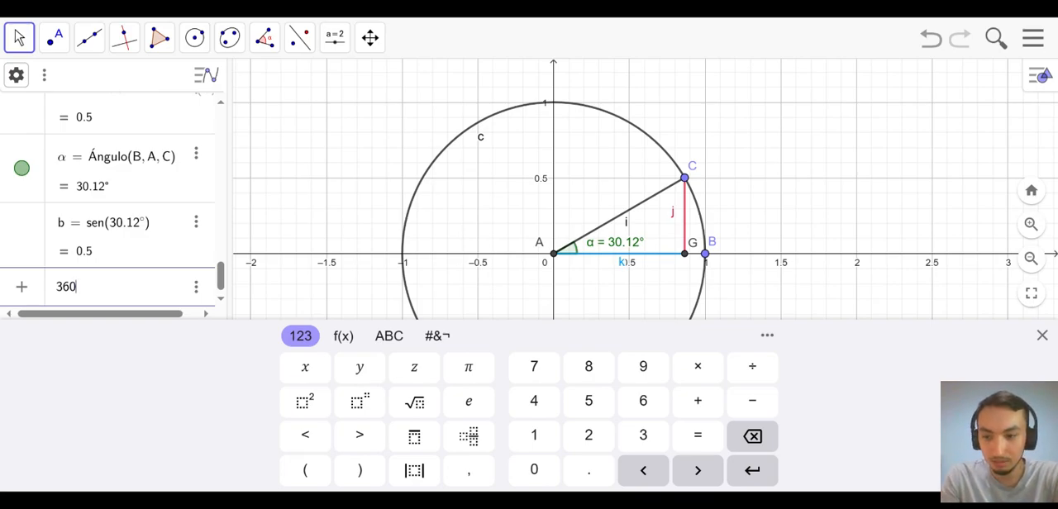
type("+ 30")
key("Return")
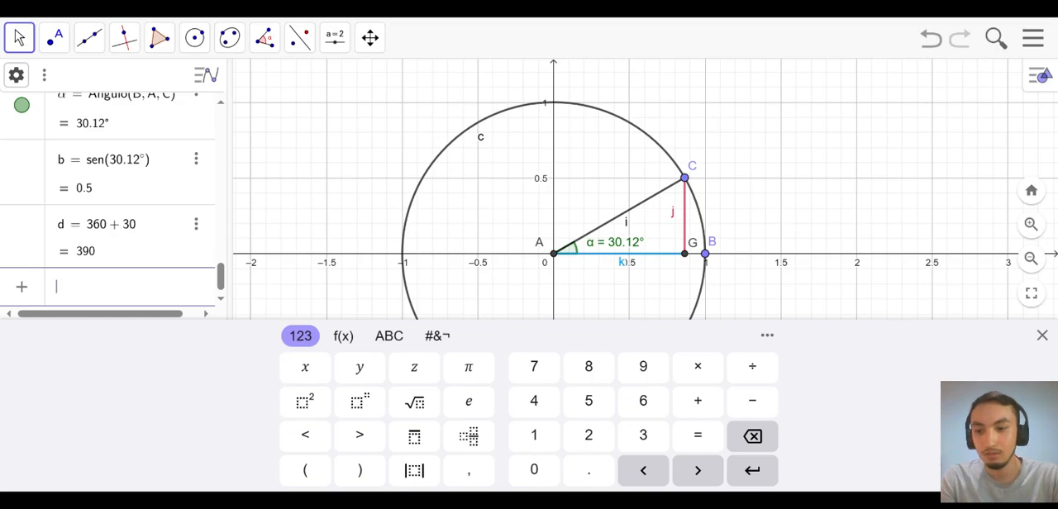
- Calculate sen(390°) in a new algebra entry and close the on-screen keyboard
type("sen(")
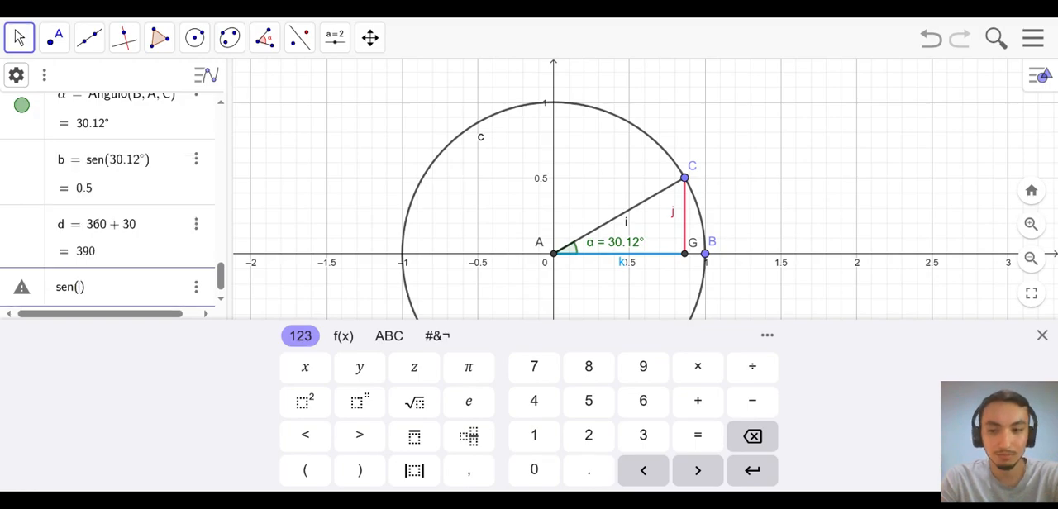
type("390°")
key("Return")
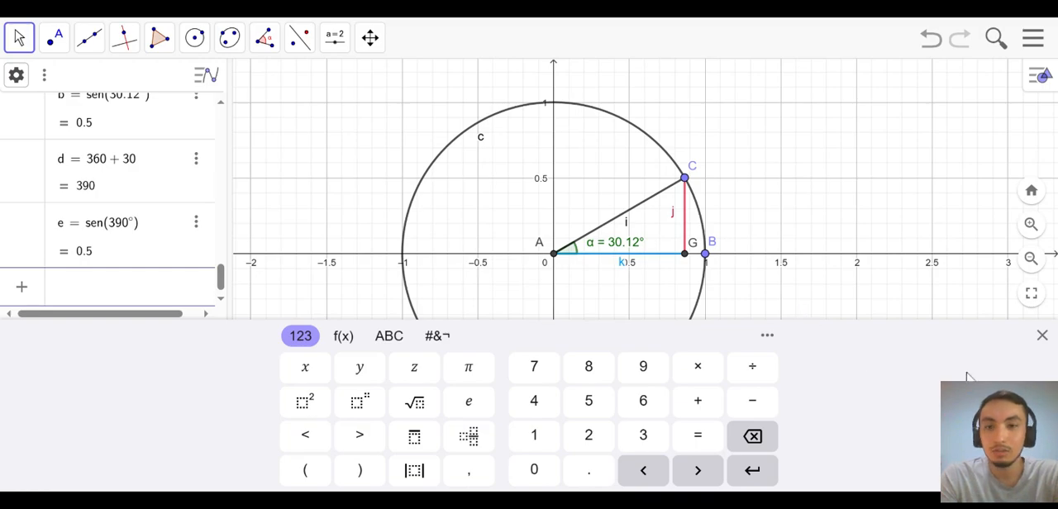
left_click(1042, 336)
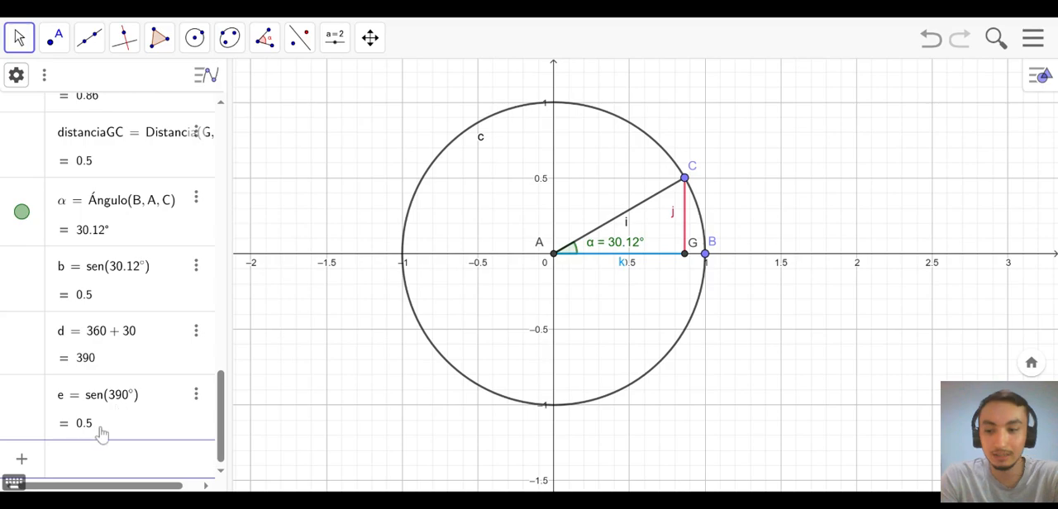
- Calculate cos(45°) in a new algebra entry
type("c")
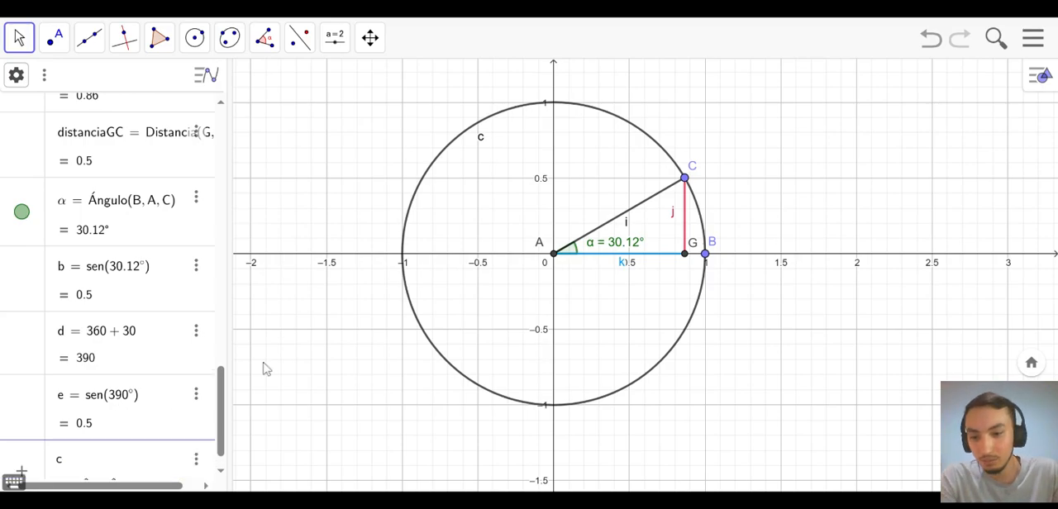
type("os(")
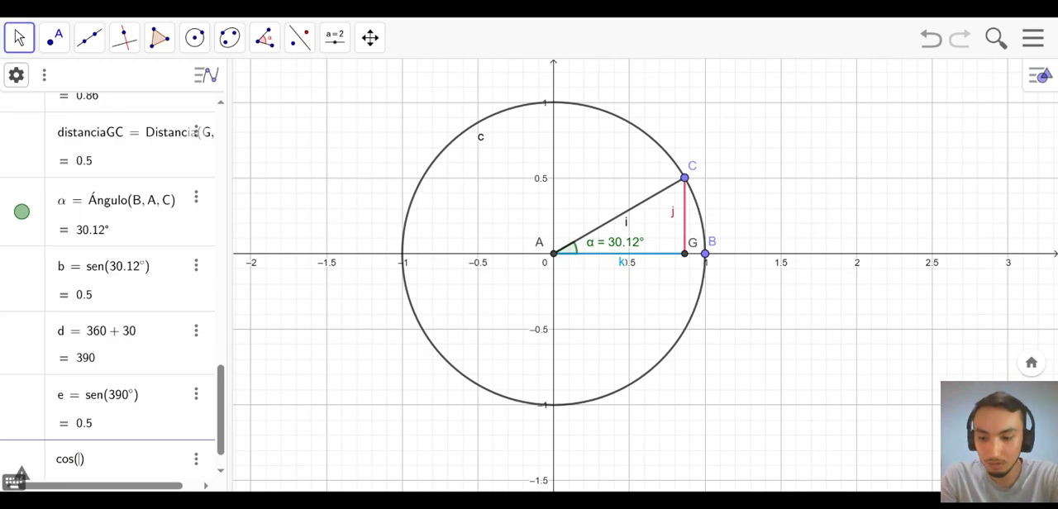
type("45°")
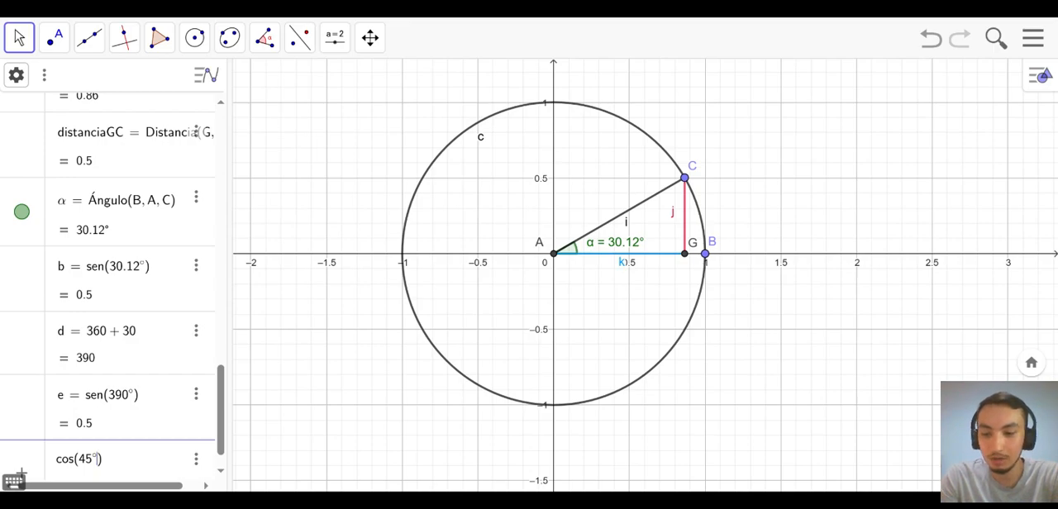
key("Return")
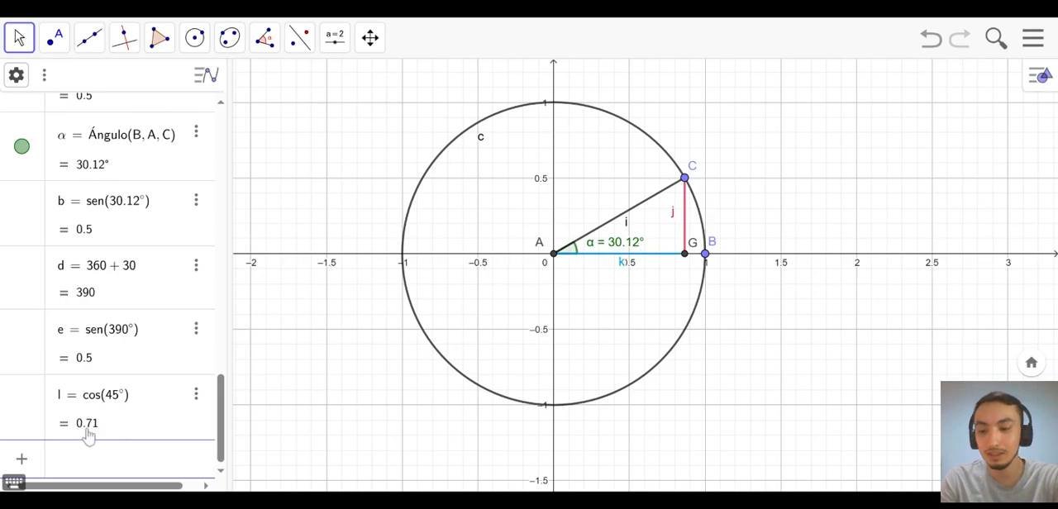
type("t")
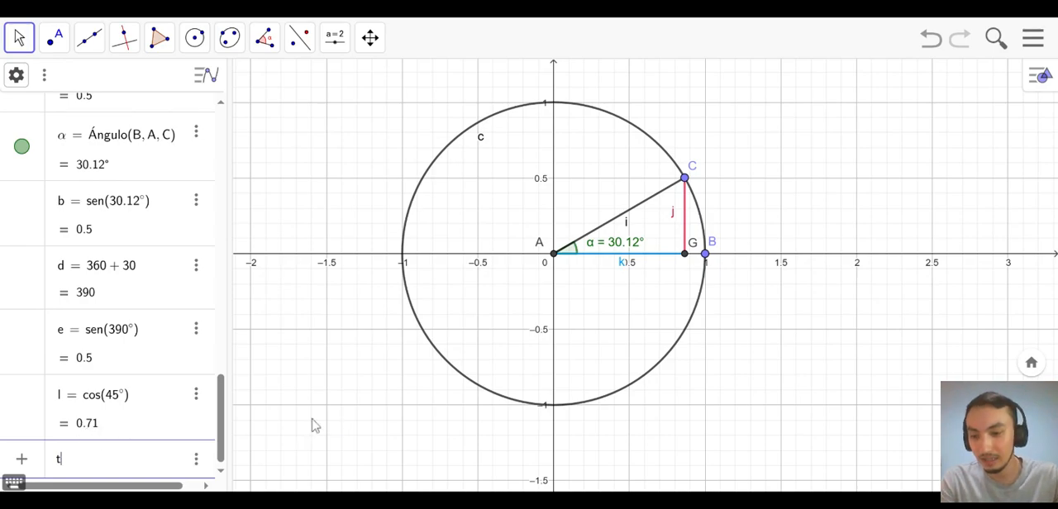
type("an(")
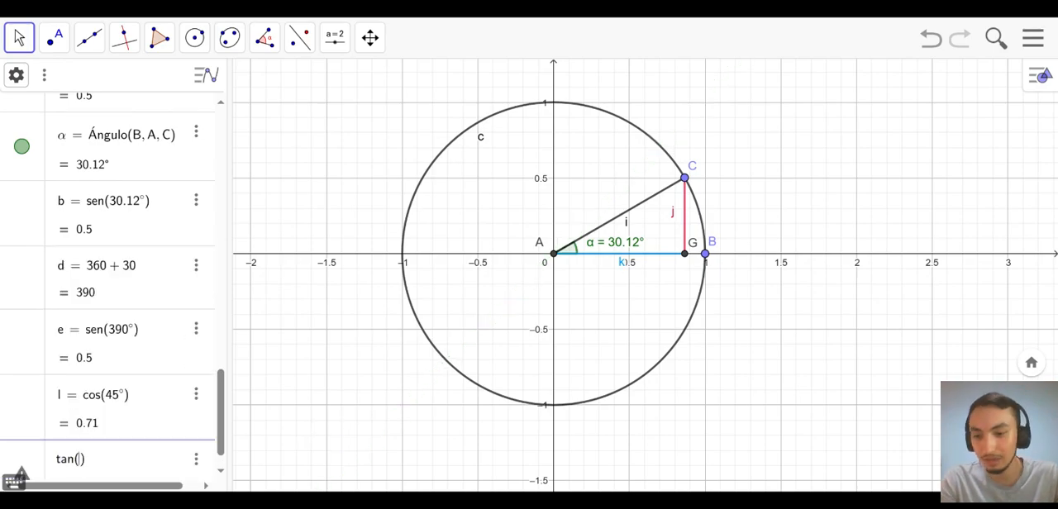
key("BackSpace")
key("BackSpace")
key("BackSpace")
key("BackSpace")
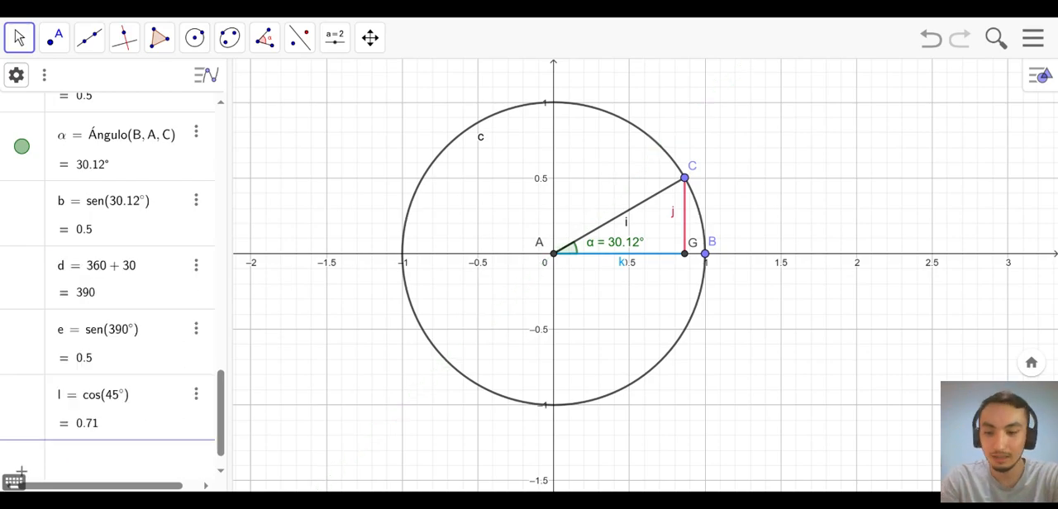
left_click(303, 247)
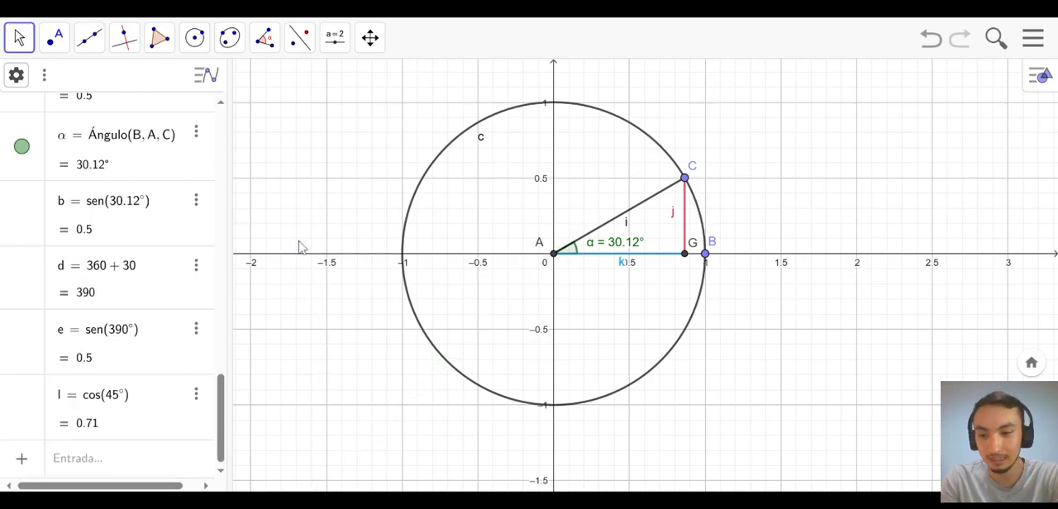